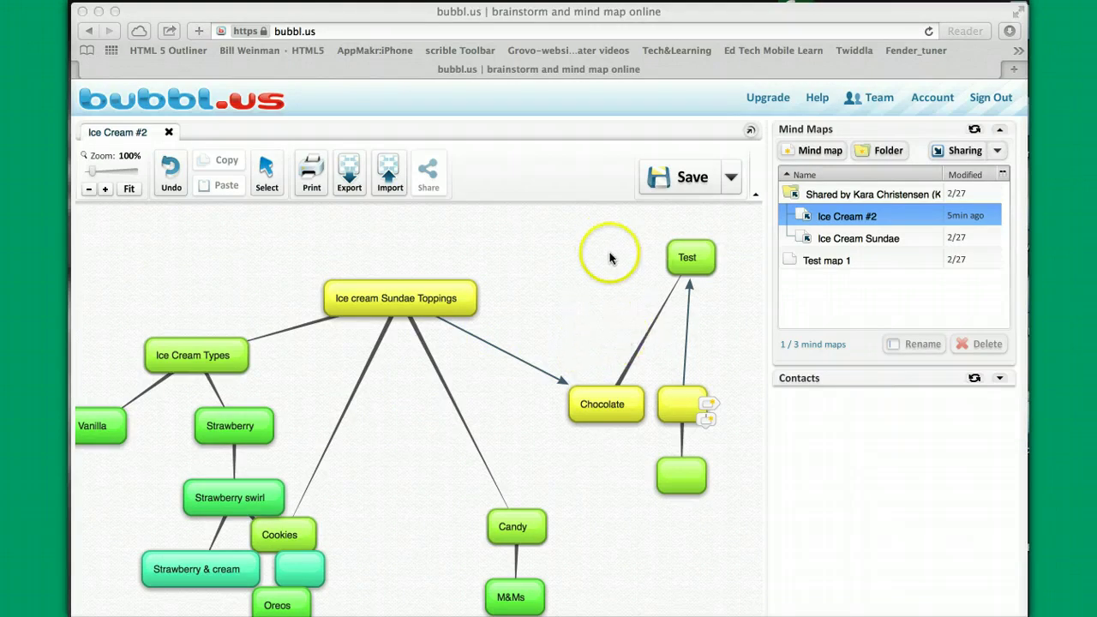
Start a blank mind map and replace the 'Start Here' bubble text with 'Retirement Planning'
{"action": "left_click", "coordinate": [813, 155]}
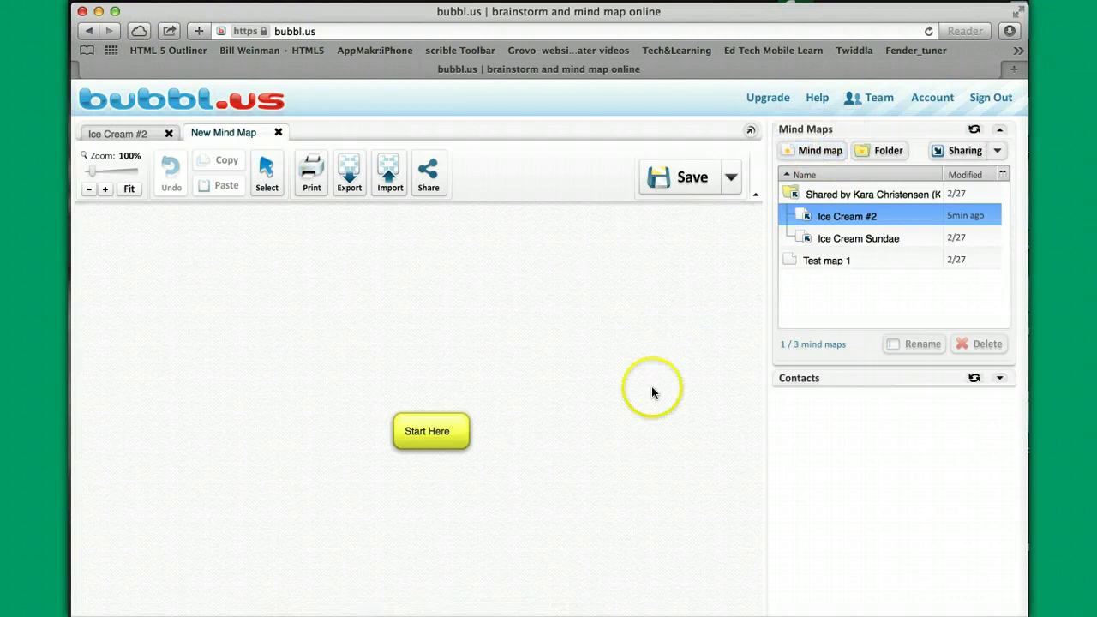
{"action": "mouse_move", "coordinate": [430, 434]}
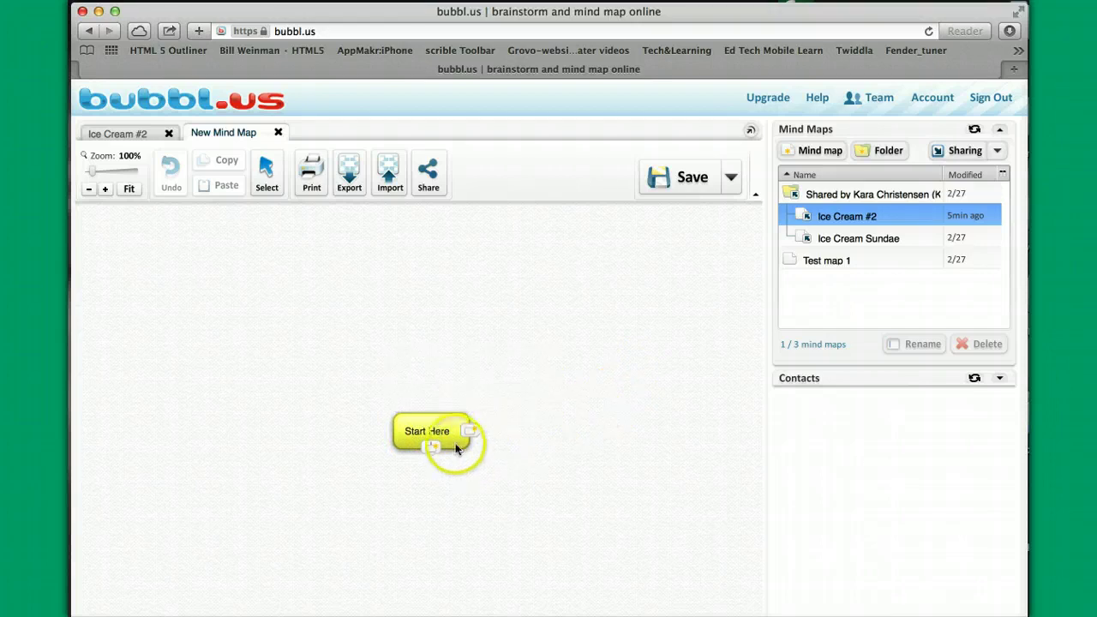
{"action": "left_click", "coordinate": [449, 431]}
{"action": "key", "text": "BackSpace"}
{"action": "key", "text": "BackSpace"}
{"action": "key", "text": "BackSpace"}
{"action": "key", "text": "BackSpace"}
{"action": "key", "text": "BackSpace"}
{"action": "key", "text": "BackSpace"}
{"action": "key", "text": "BackSpace"}
{"action": "key", "text": "BackSpace"}
{"action": "key", "text": "BackSpace"}
{"action": "key", "text": "BackSpace"}
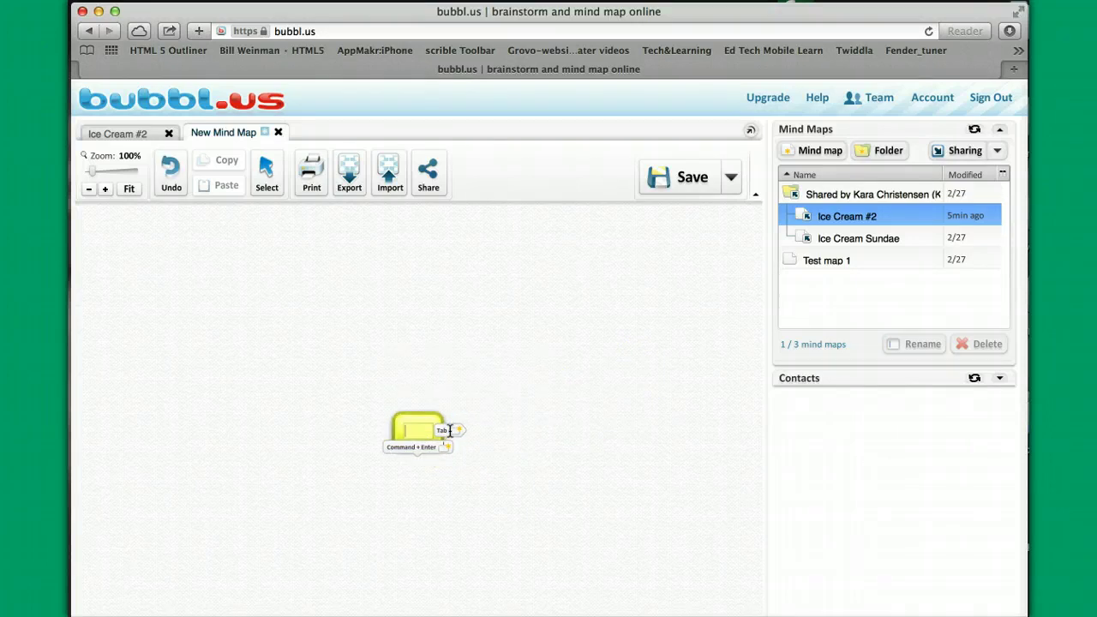
{"action": "type", "text": "Retirement"}
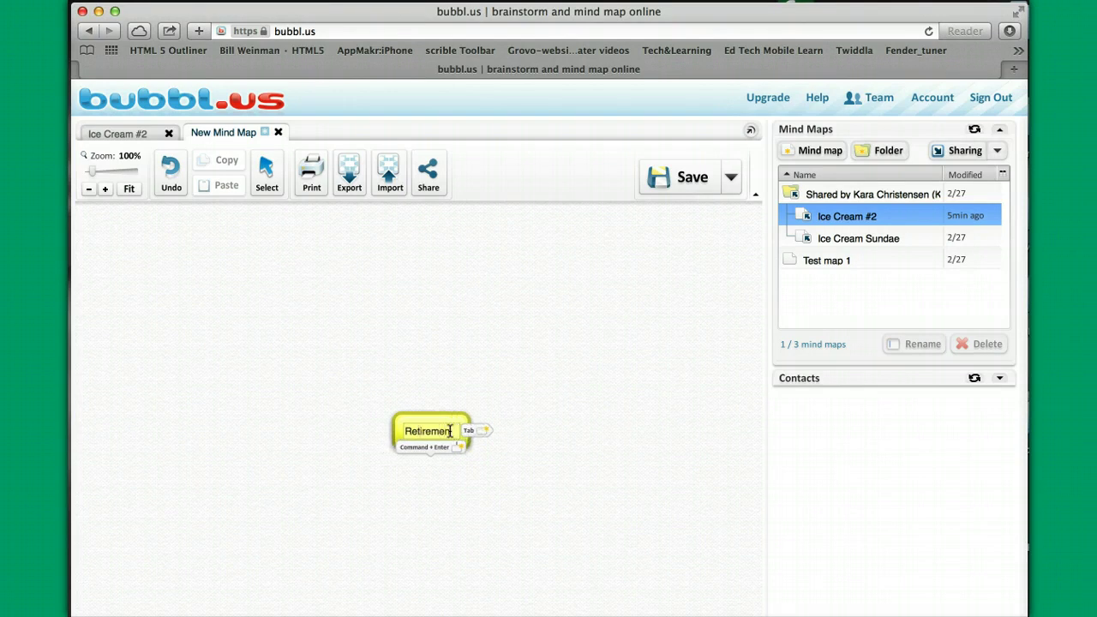
{"action": "type", "text": " Planning"}
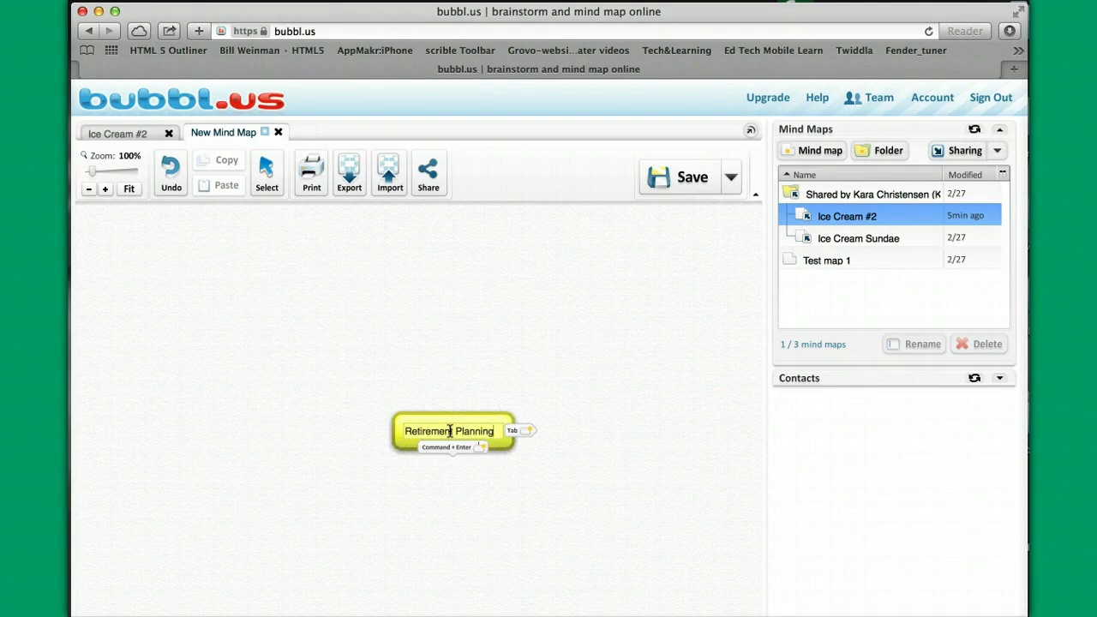
{"action": "left_click", "coordinate": [557, 445]}
{"action": "left_click", "coordinate": [521, 464]}
{"action": "left_click", "coordinate": [464, 452]}
{"action": "left_click", "coordinate": [524, 432]}
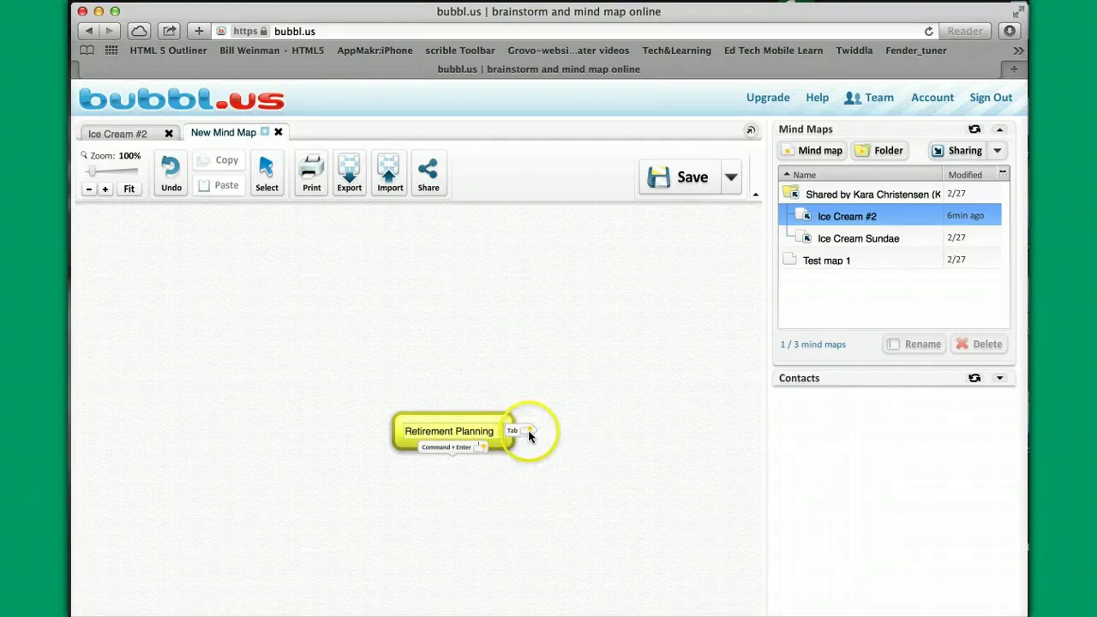
{"action": "left_click", "coordinate": [527, 430]}
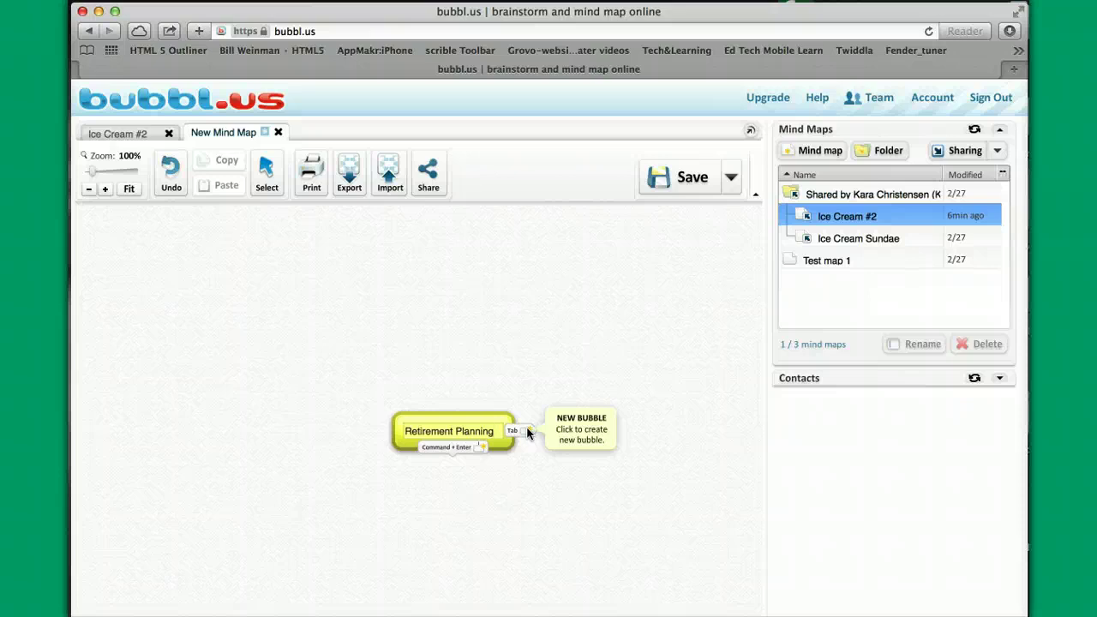
{"action": "left_click", "coordinate": [528, 432]}
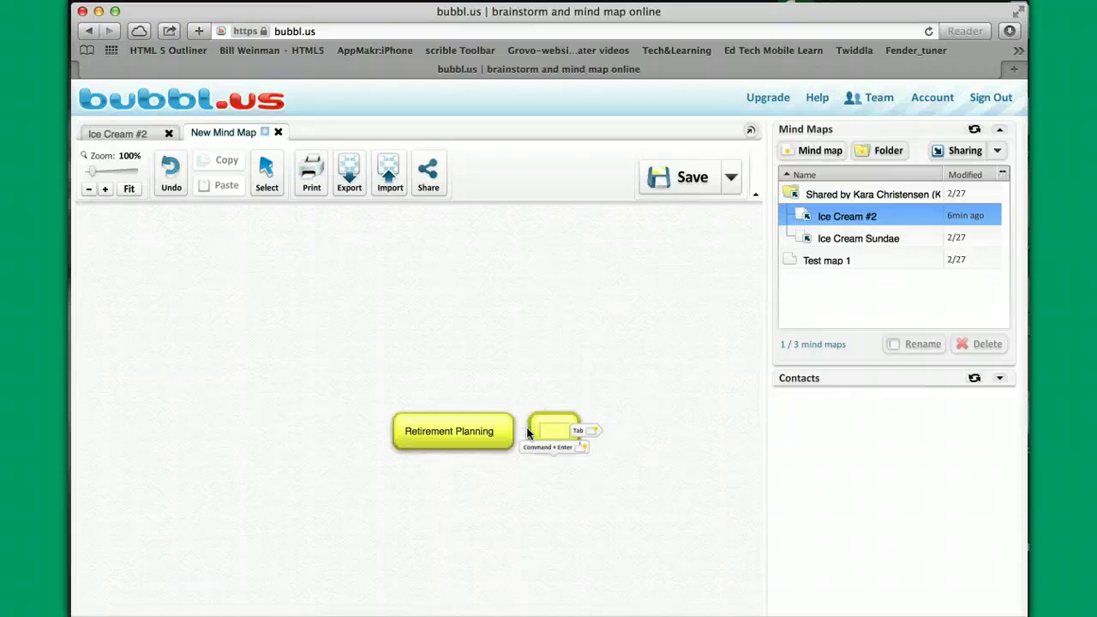
{"action": "left_click", "coordinate": [595, 429]}
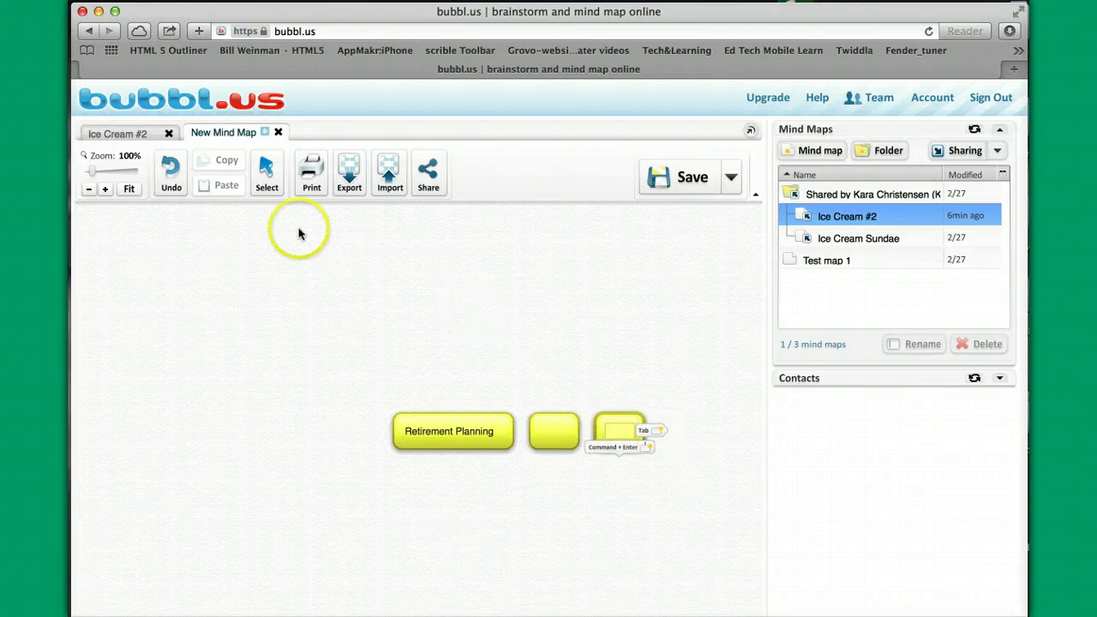
{"action": "left_click", "coordinate": [172, 175]}
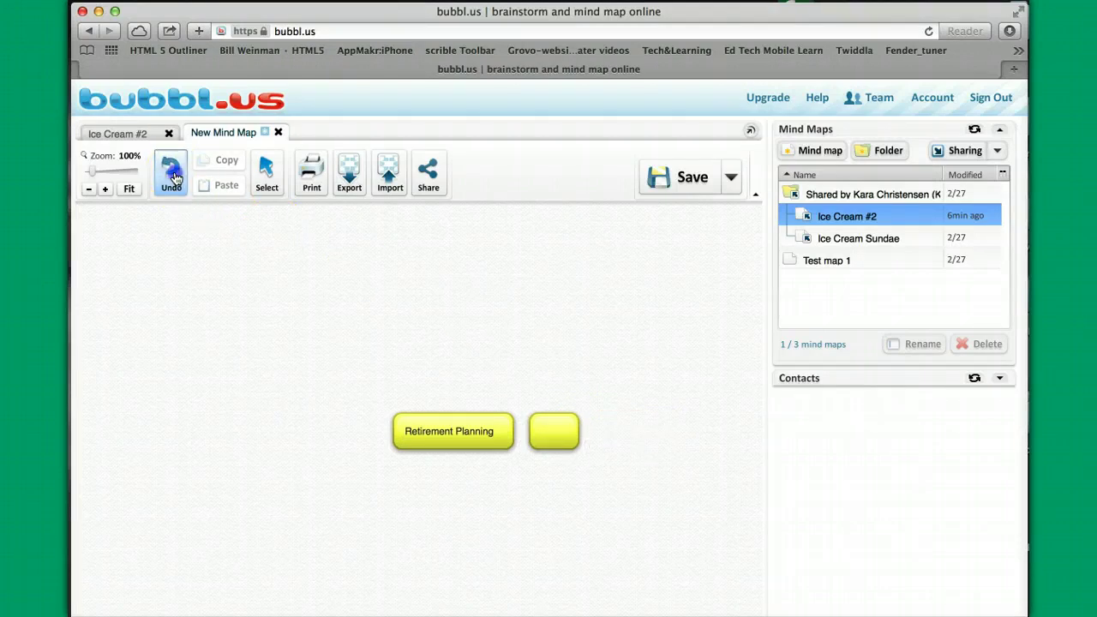
{"action": "left_click", "coordinate": [568, 438]}
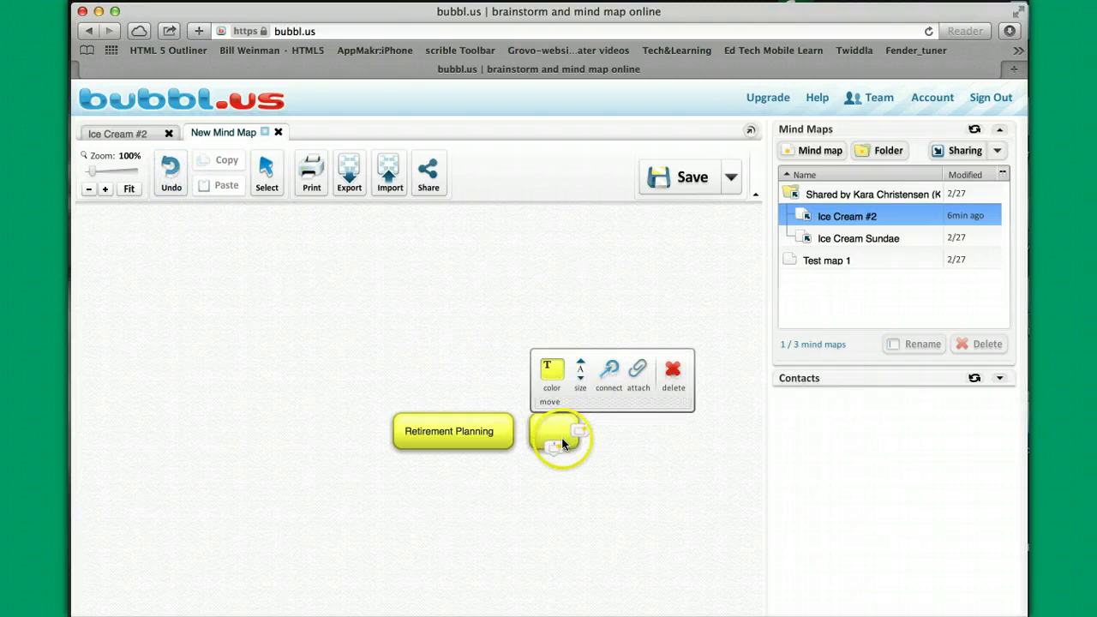
{"action": "left_click", "coordinate": [563, 444]}
{"action": "left_click", "coordinate": [566, 422]}
{"action": "left_click", "coordinate": [571, 417]}
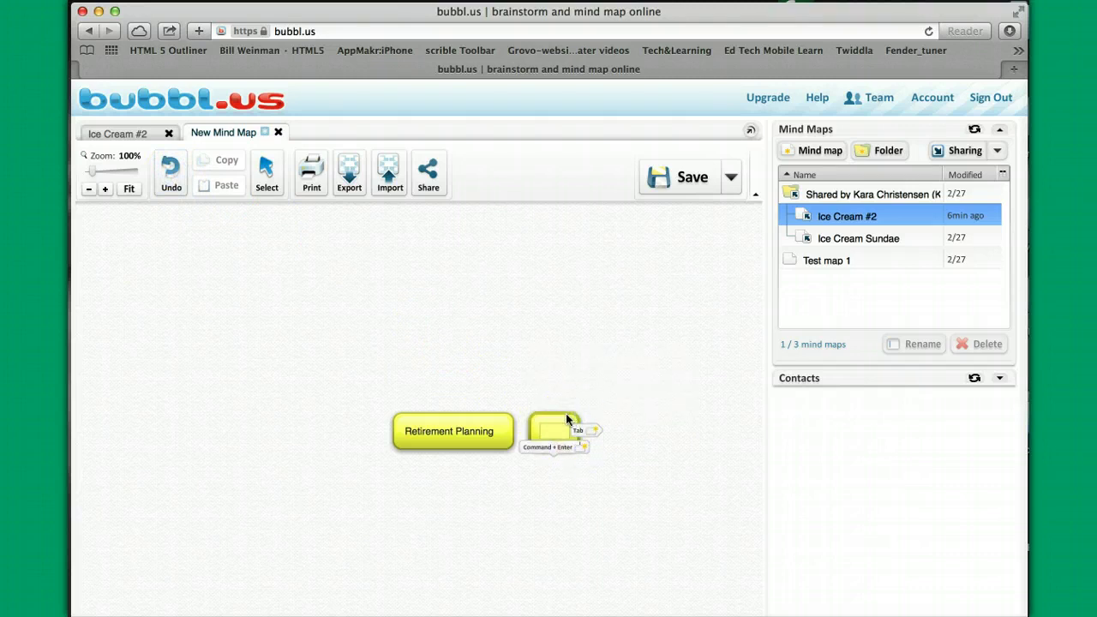
{"action": "left_click", "coordinate": [170, 174]}
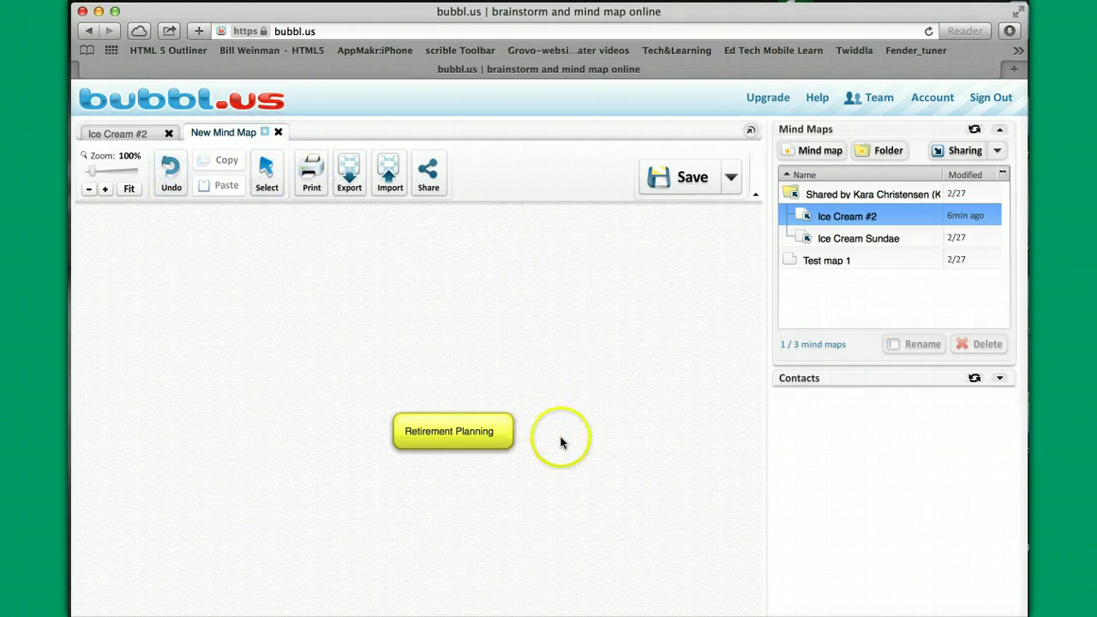
{"action": "mouse_move", "coordinate": [444, 435]}
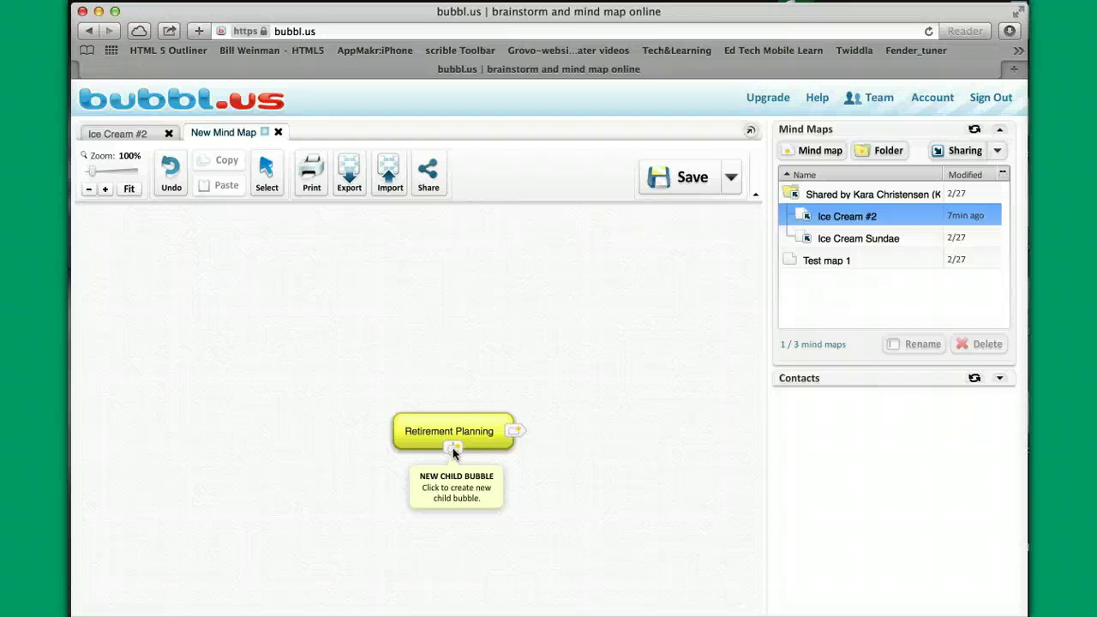
Add a child bubble under Retirement Planning labelled 'Social Security'
{"action": "left_click", "coordinate": [454, 449]}
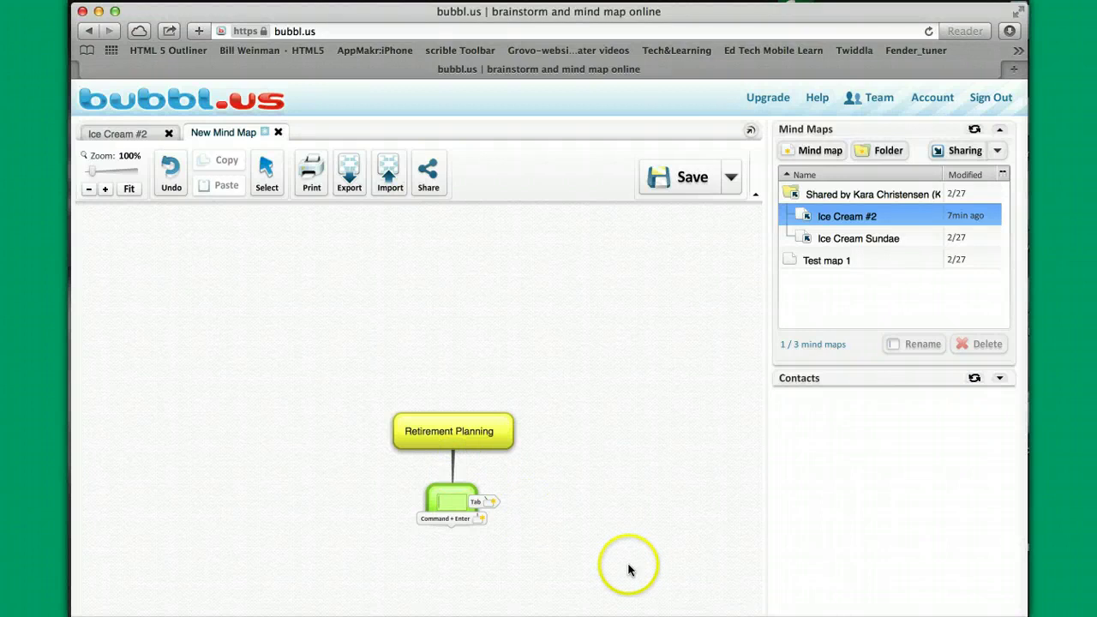
{"action": "left_click", "coordinate": [439, 527]}
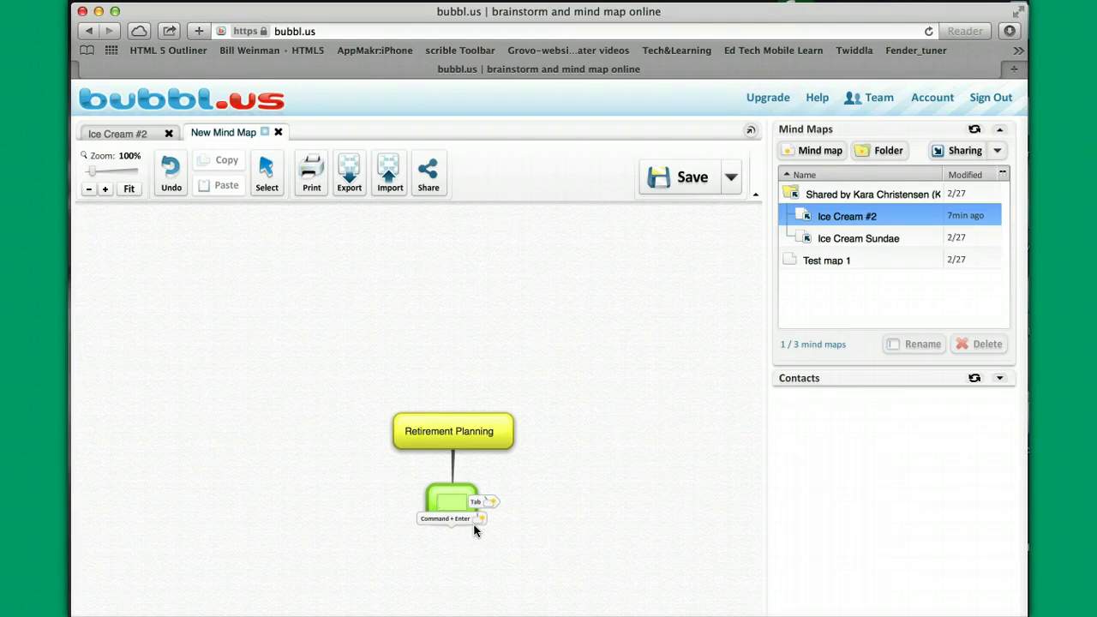
{"action": "type", "text": "Social S"}
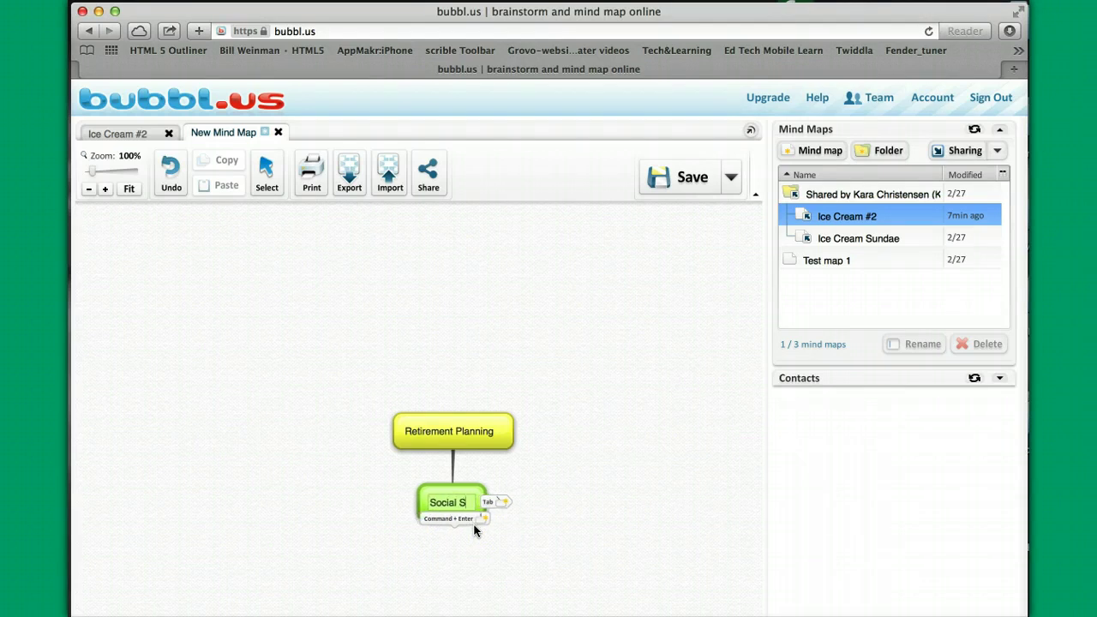
{"action": "type", "text": "ecurity"}
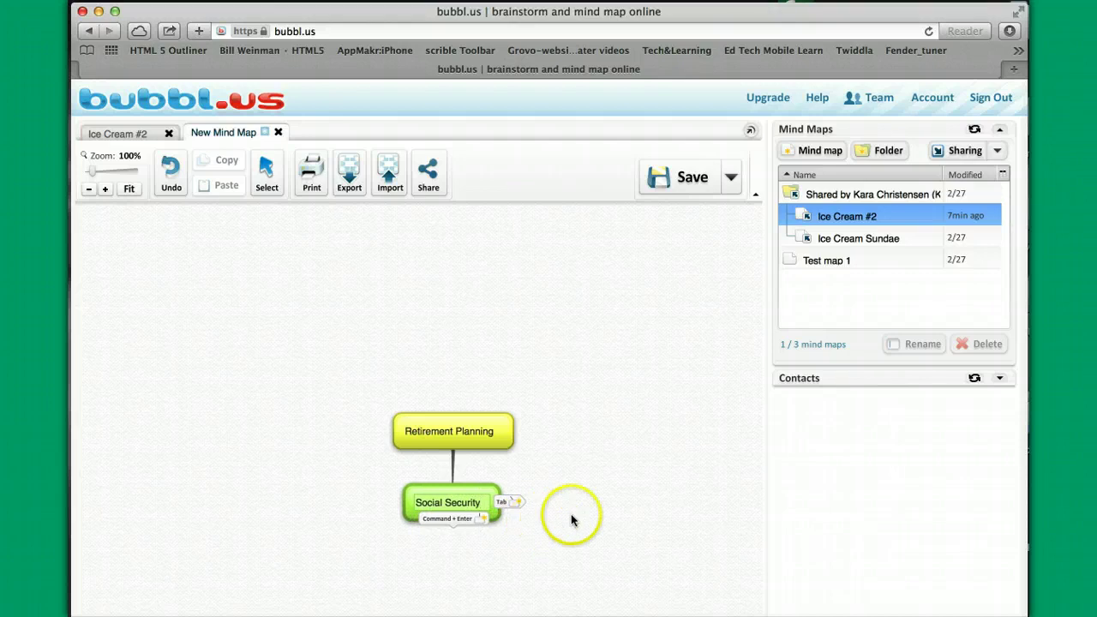
Add two more child bubbles under Retirement Planning, labelled '401k' and 'IRAs'
{"action": "left_click", "coordinate": [502, 437]}
{"action": "left_click", "coordinate": [481, 447]}
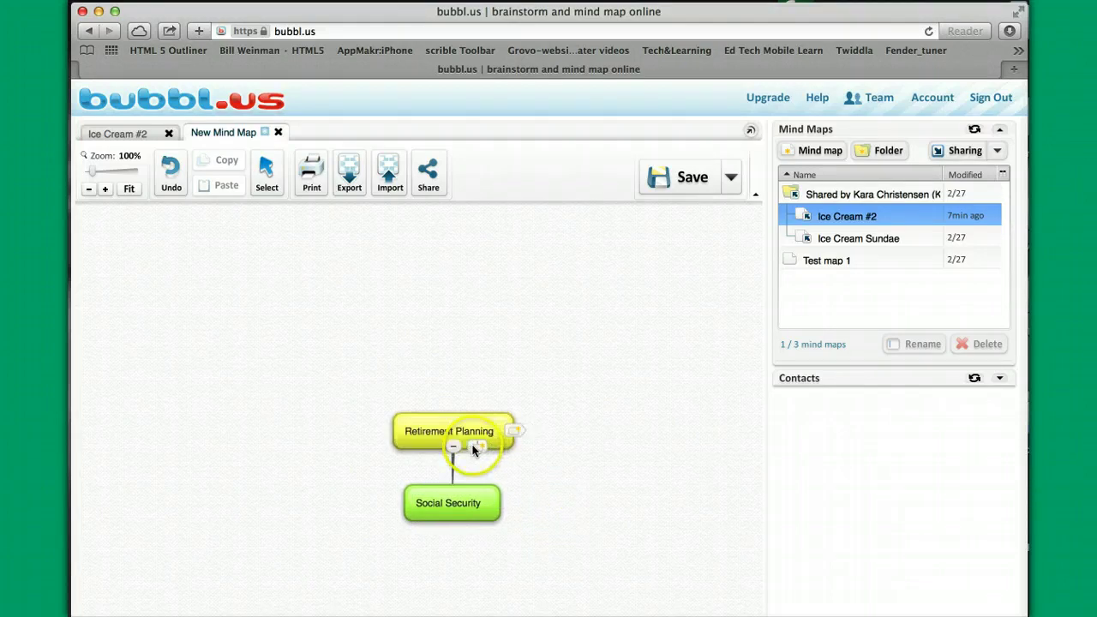
{"action": "left_click", "coordinate": [500, 441]}
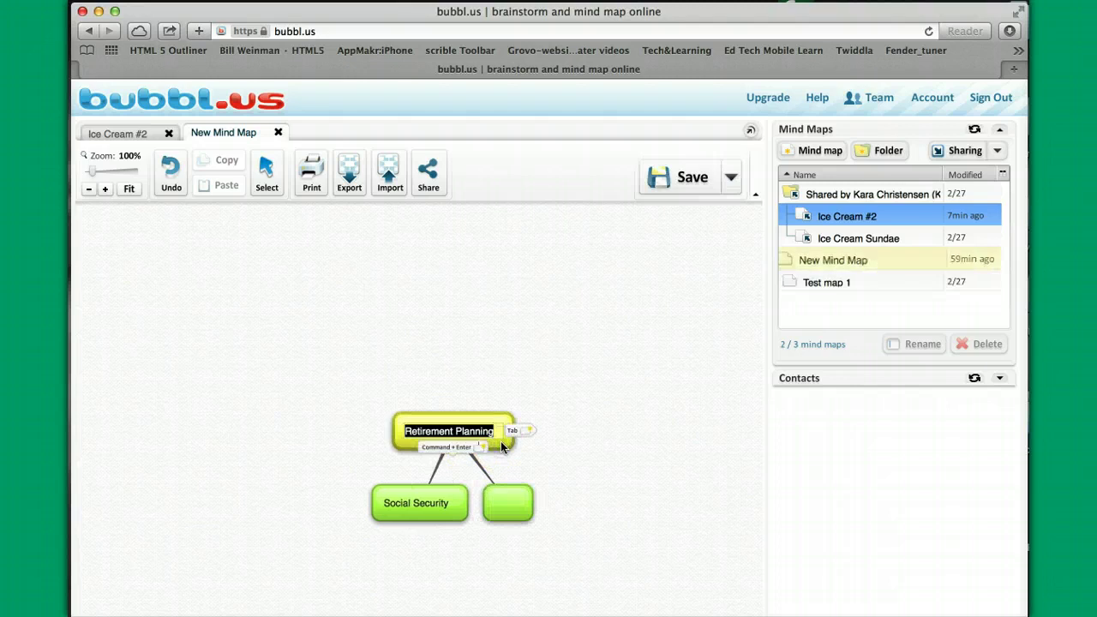
{"action": "left_click", "coordinate": [477, 448]}
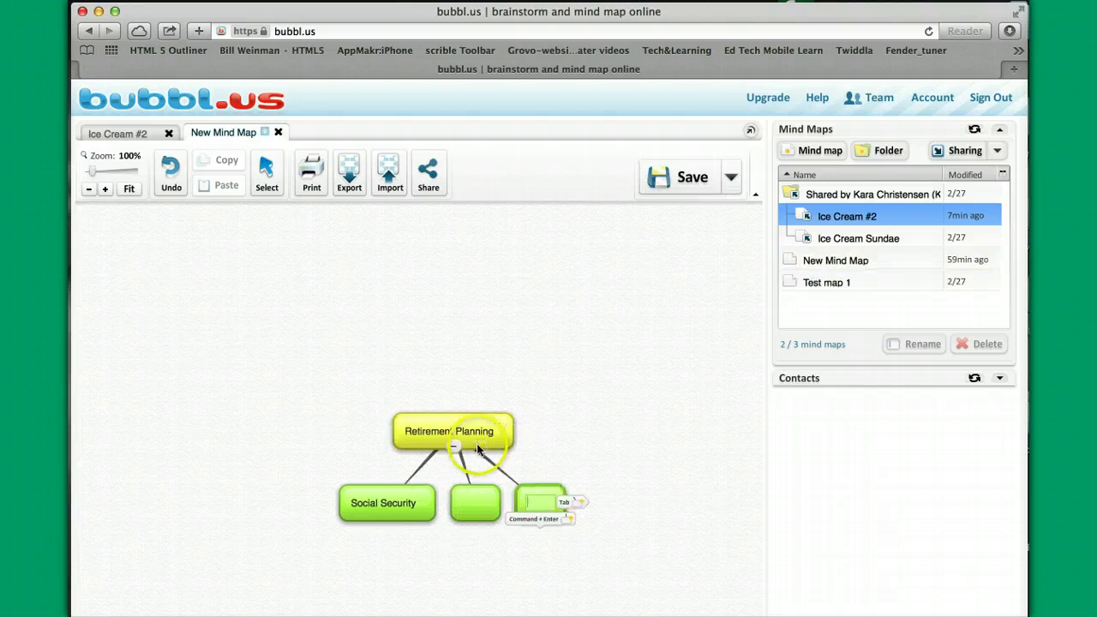
{"action": "left_click", "coordinate": [477, 507]}
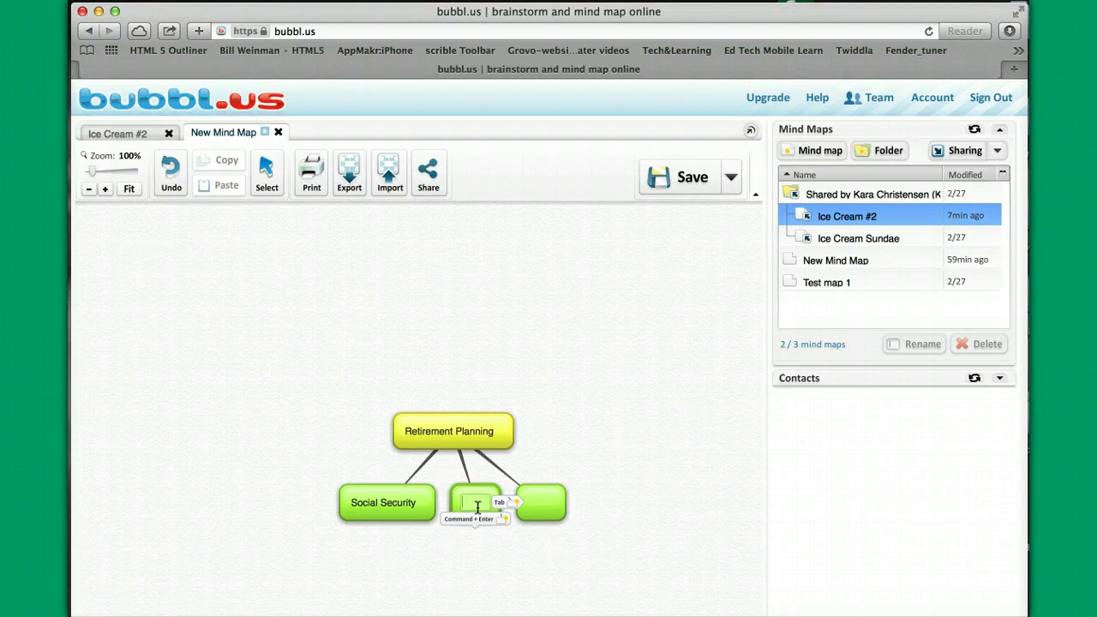
{"action": "type", "text": "401kk"}
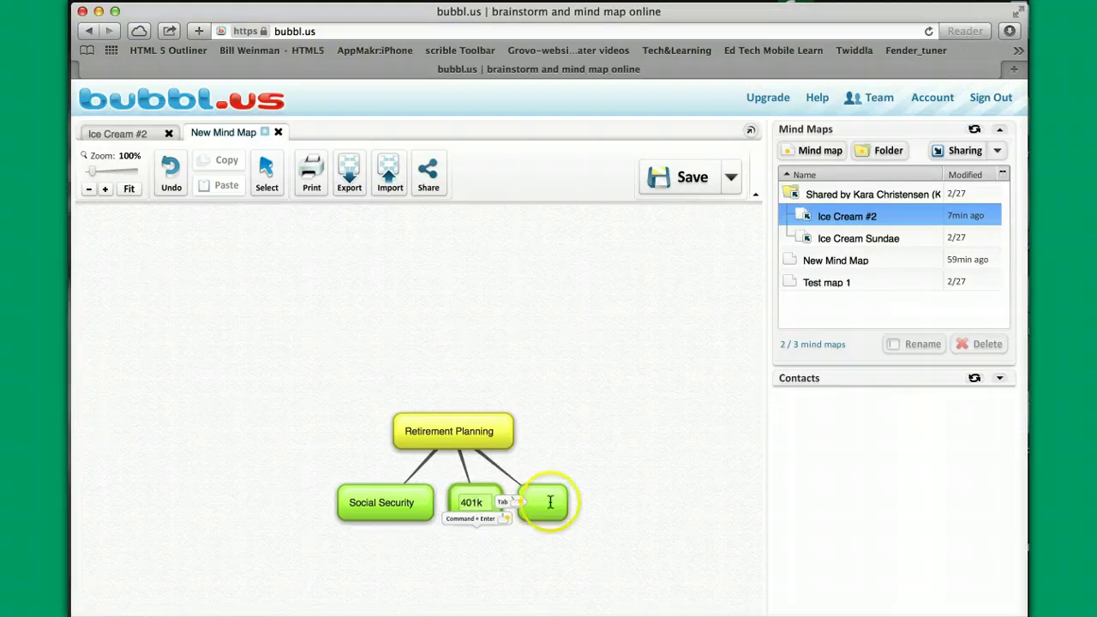
{"action": "left_click", "coordinate": [546, 500]}
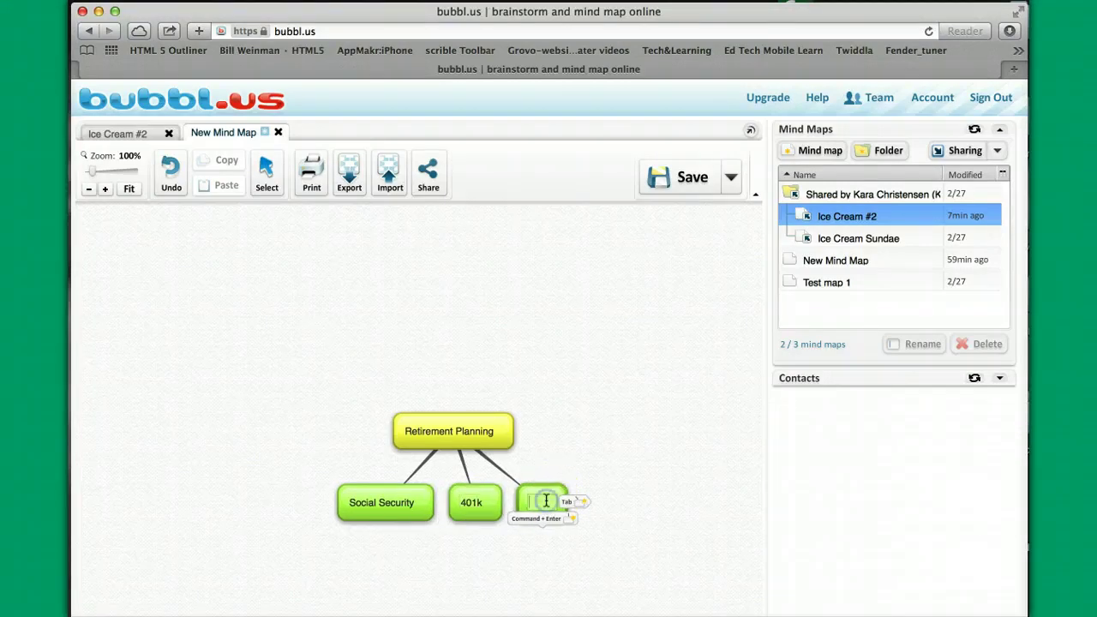
{"action": "type", "text": "IRAs"}
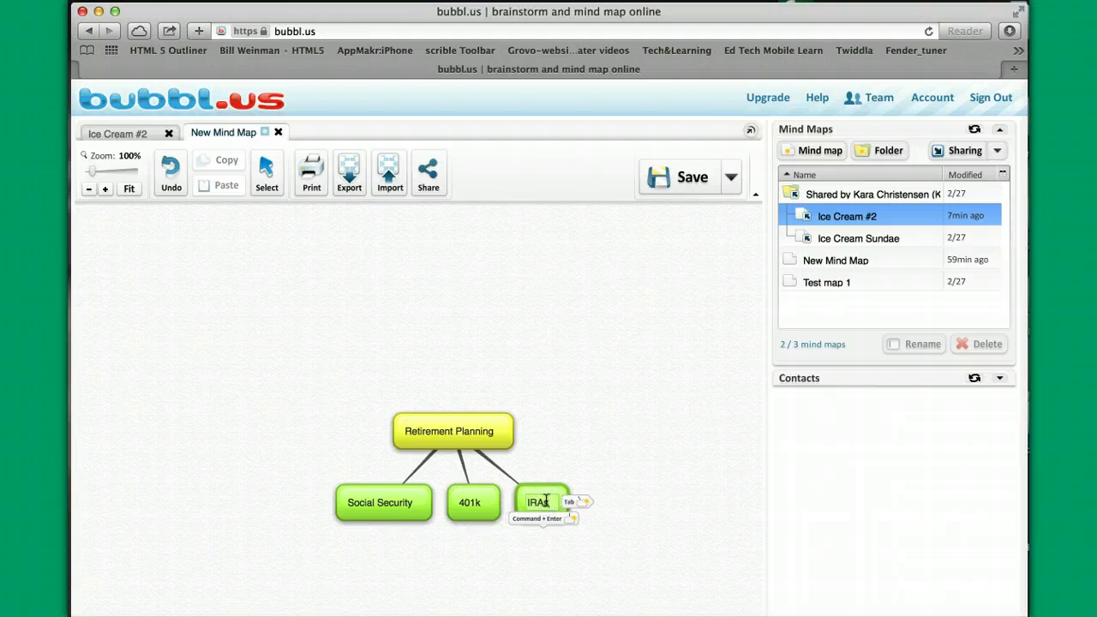
Add a fourth child bubble under the root labelled 'Personal Savings'
{"action": "left_click", "coordinate": [496, 436]}
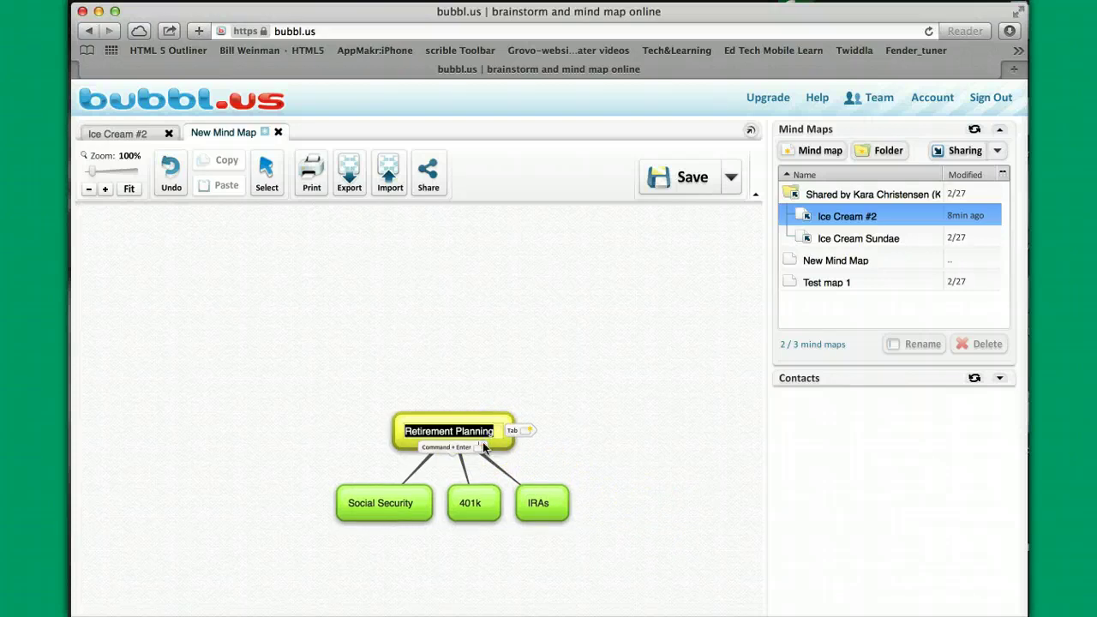
{"action": "key", "text": "Tab"}
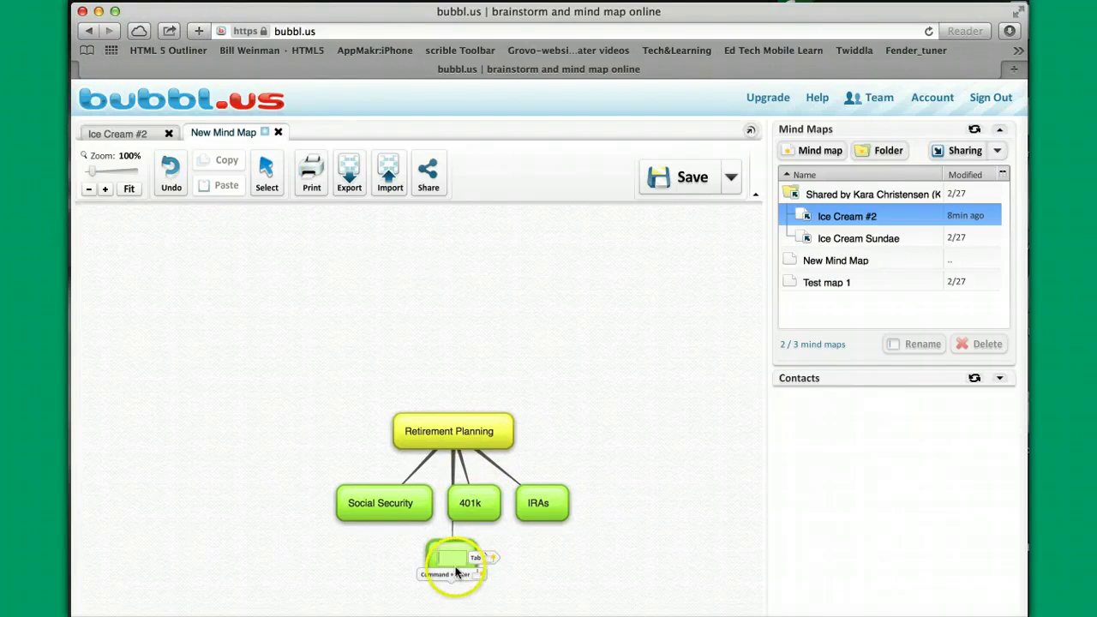
{"action": "type", "text": "Personal Savings"}
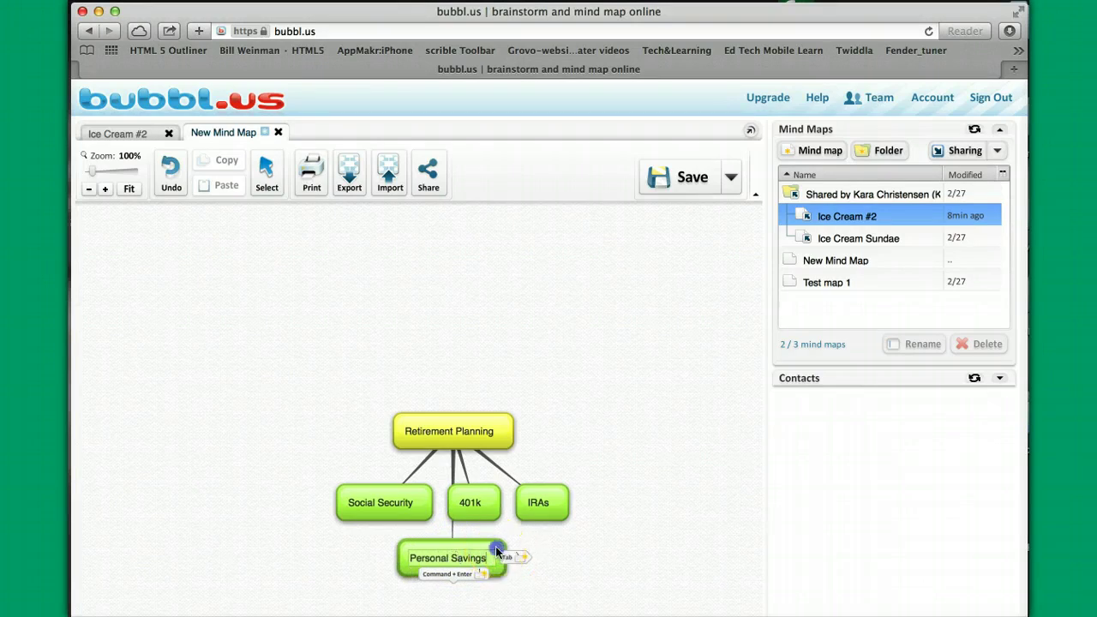
Place Personal Savings to the right of Retirement Planning and Social Security to its left
{"action": "left_click_drag", "start_coordinate": [495, 549], "coordinate": [680, 470]}
{"action": "mouse_move", "coordinate": [408, 490]}
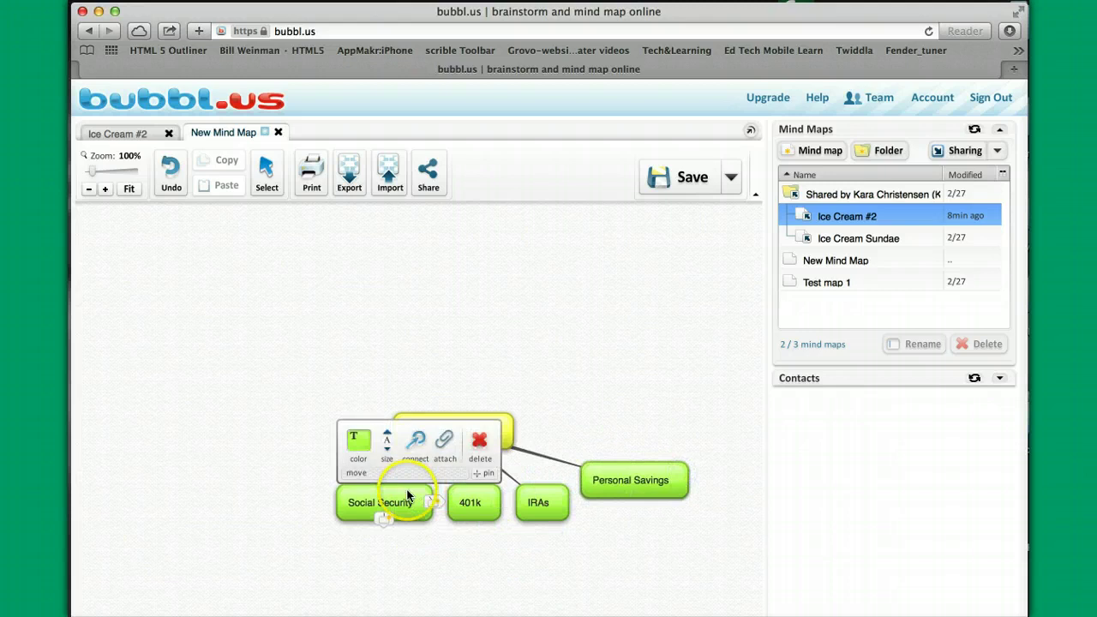
{"action": "left_click_drag", "start_coordinate": [408, 492], "coordinate": [225, 467]}
{"action": "mouse_move", "coordinate": [675, 466]}
{"action": "left_click_drag", "start_coordinate": [675, 466], "coordinate": [722, 467]}
Spread IRAs below-right and 401k below-left of the root bubble
{"action": "mouse_move", "coordinate": [501, 496]}
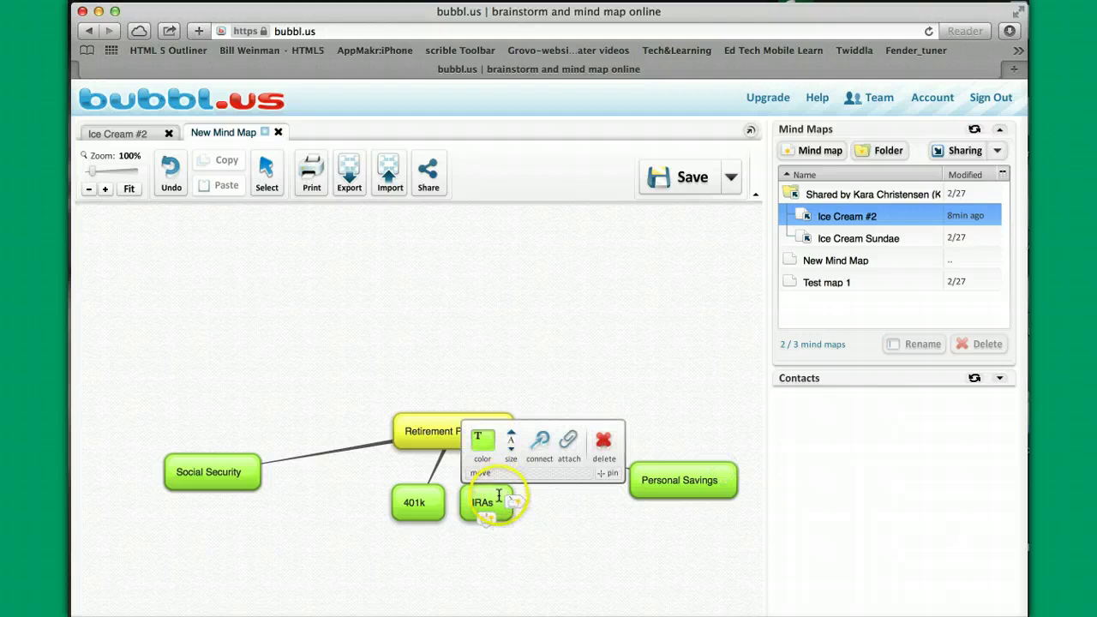
{"action": "left_click_drag", "start_coordinate": [499, 494], "coordinate": [580, 551]}
{"action": "mouse_move", "coordinate": [472, 499]}
{"action": "left_click_drag", "start_coordinate": [472, 499], "coordinate": [382, 548]}
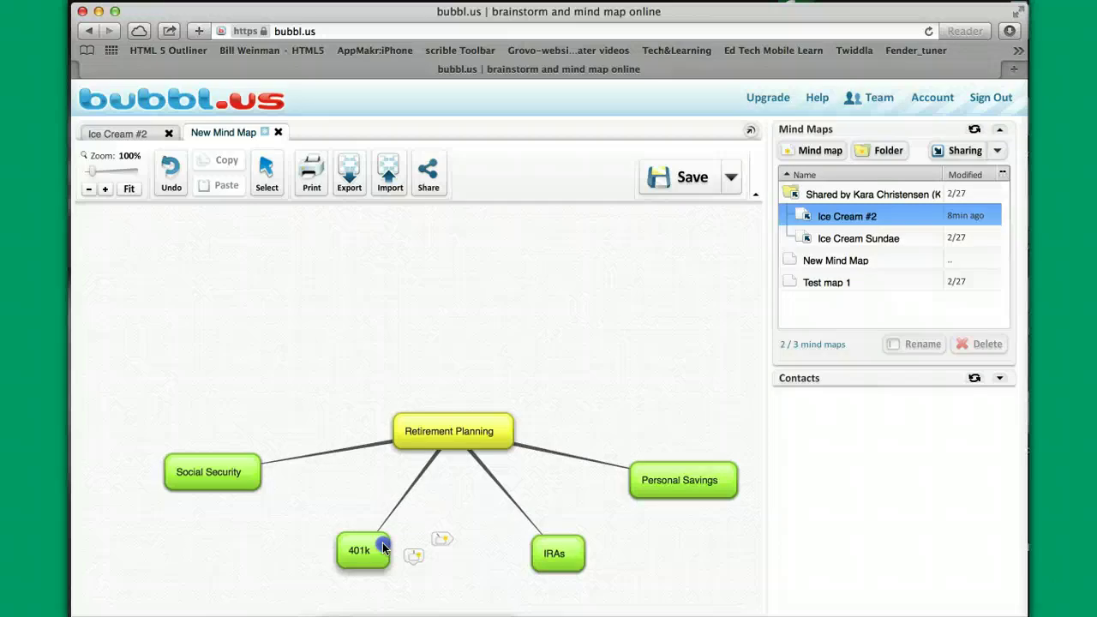
{"action": "mouse_move", "coordinate": [383, 547]}
{"action": "left_mouse_down"}
{"action": "mouse_move", "coordinate": [370, 550]}
{"action": "mouse_move", "coordinate": [380, 521]}
{"action": "mouse_move", "coordinate": [372, 529]}
{"action": "mouse_move", "coordinate": [383, 536]}
{"action": "left_mouse_up"}
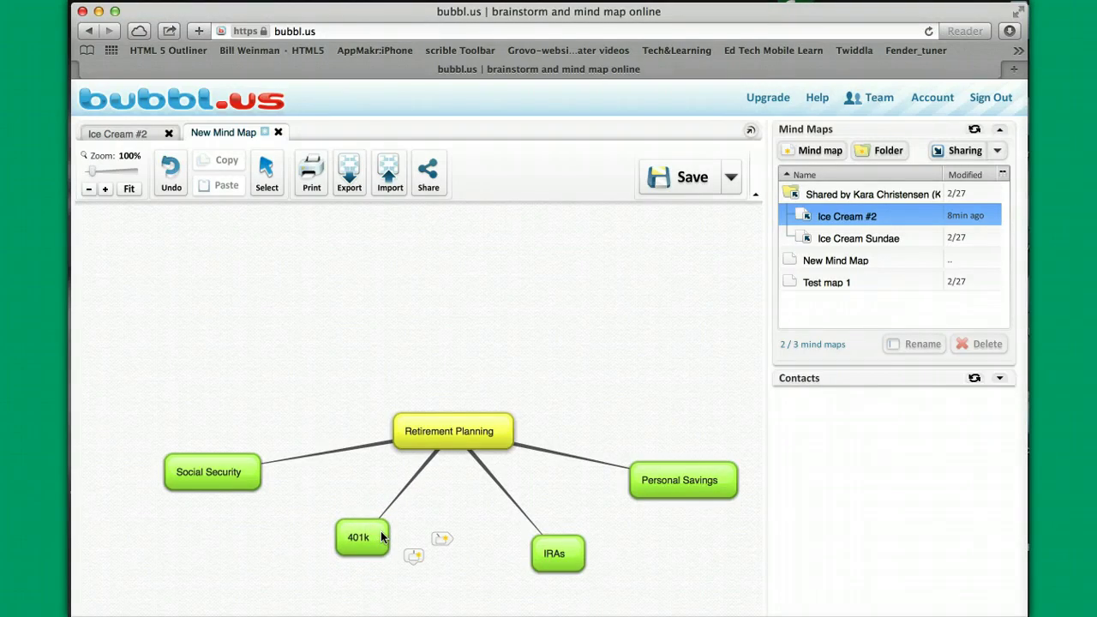
Add 'CDs' and 'Savings bonds' child bubbles under Personal Savings
{"action": "left_click", "coordinate": [673, 484]}
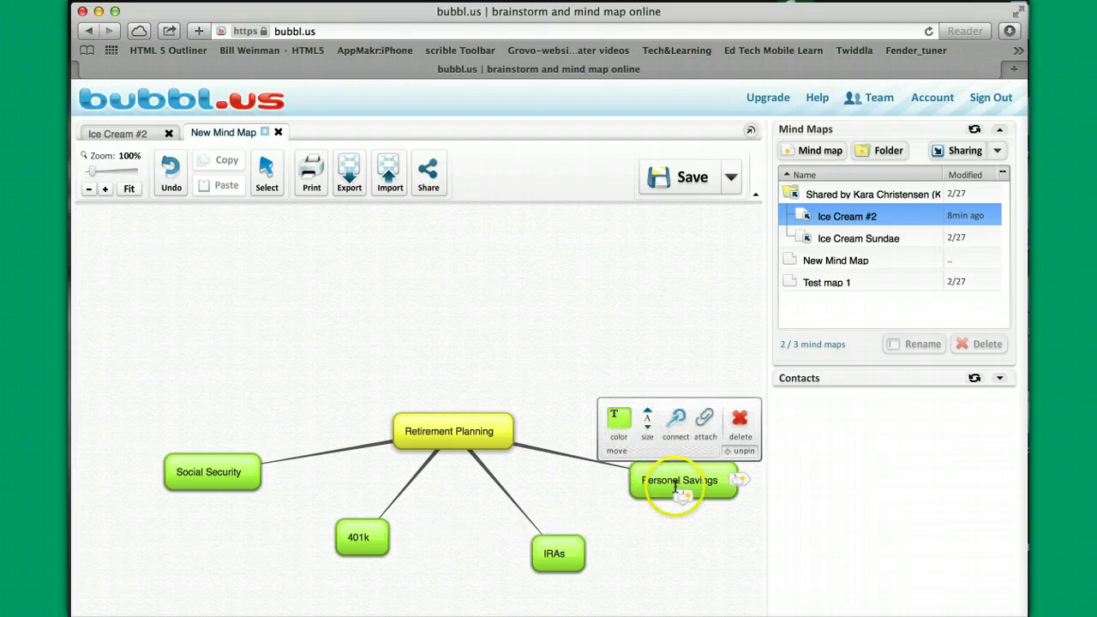
{"action": "left_click", "coordinate": [683, 497]}
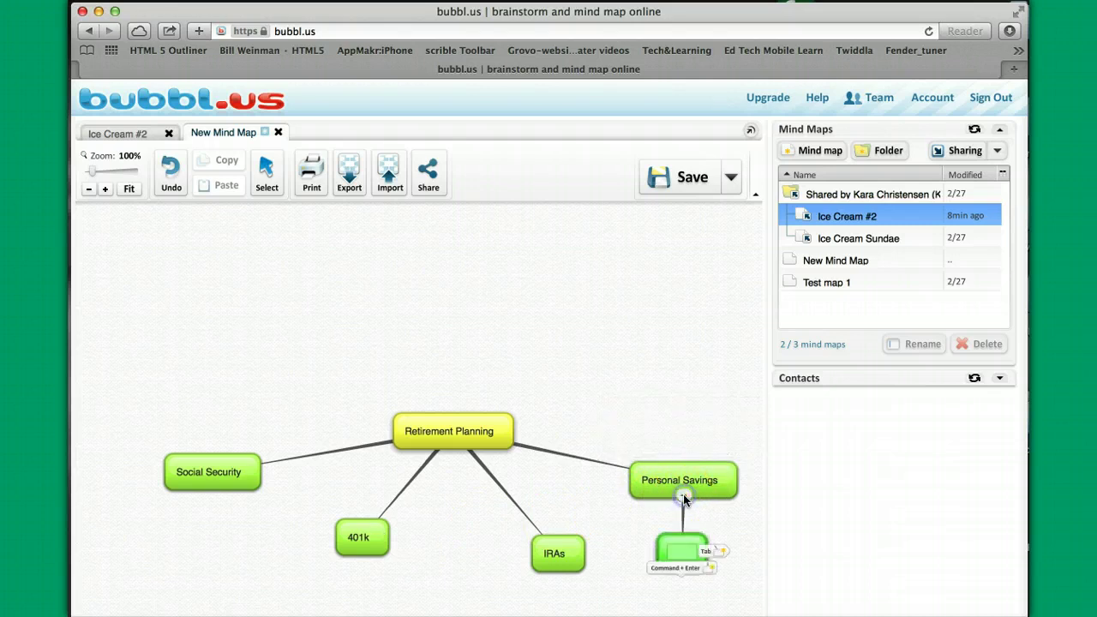
{"action": "left_click", "coordinate": [697, 548]}
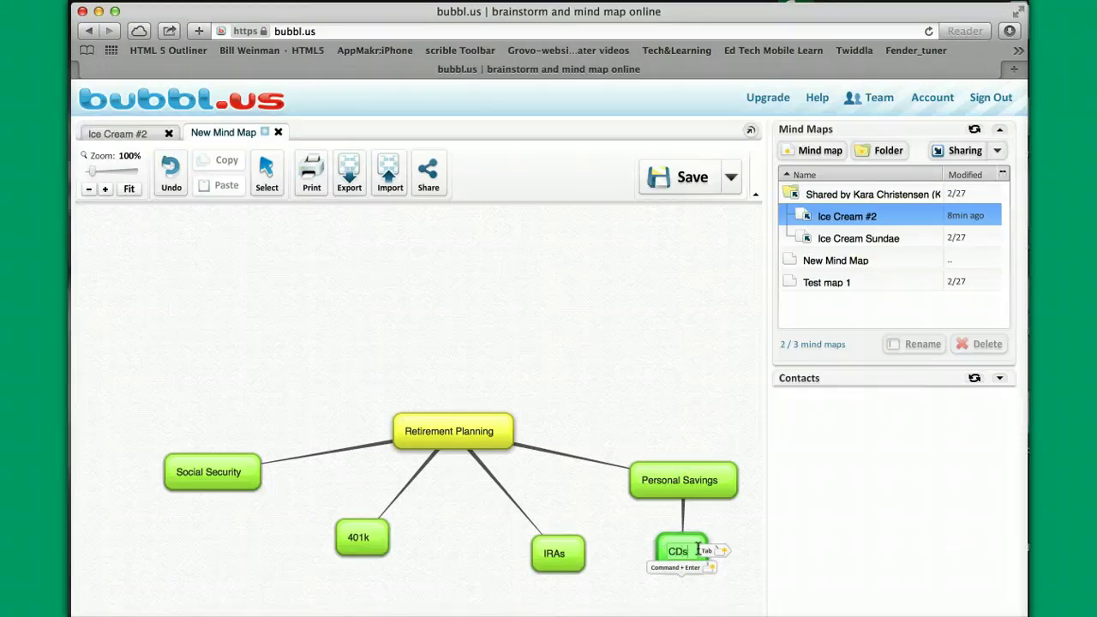
{"action": "left_click", "coordinate": [716, 495]}
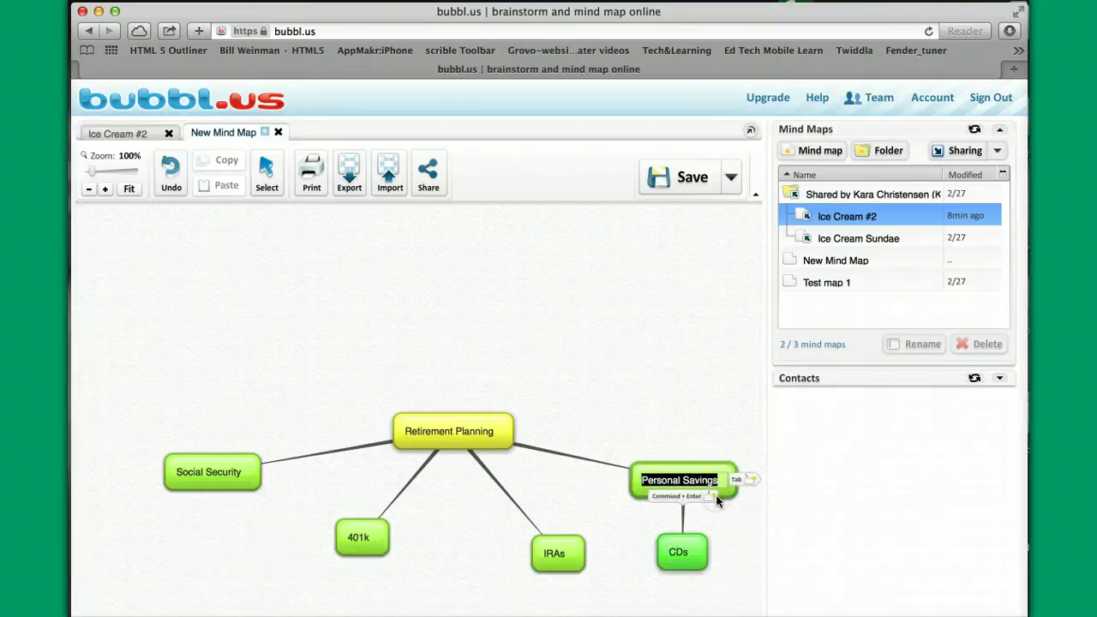
{"action": "left_click", "coordinate": [715, 495]}
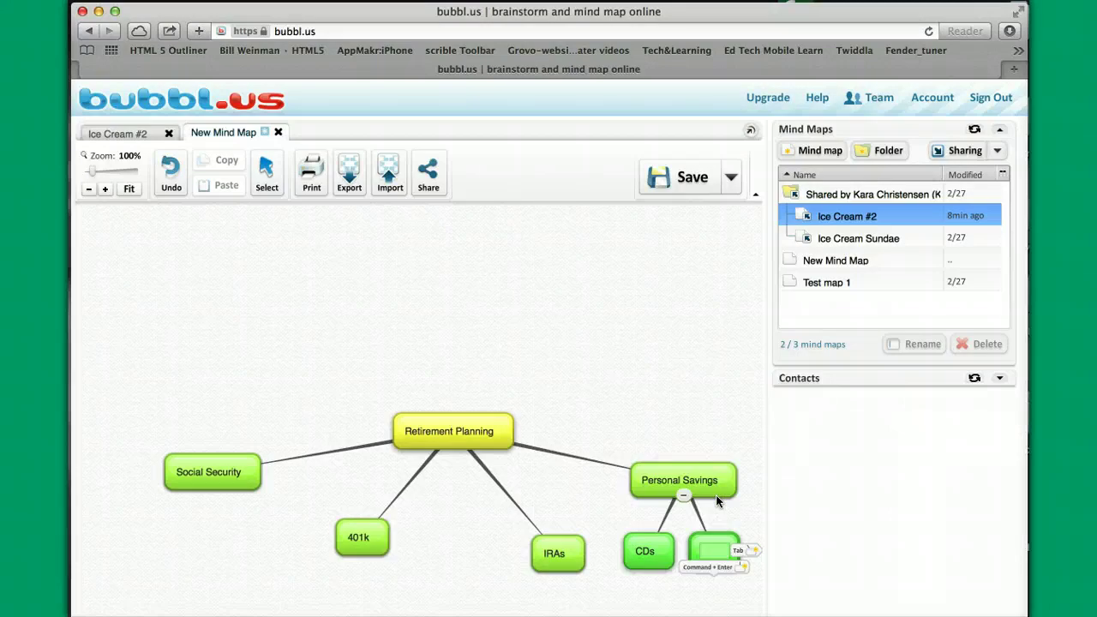
{"action": "type", "text": "Savin"}
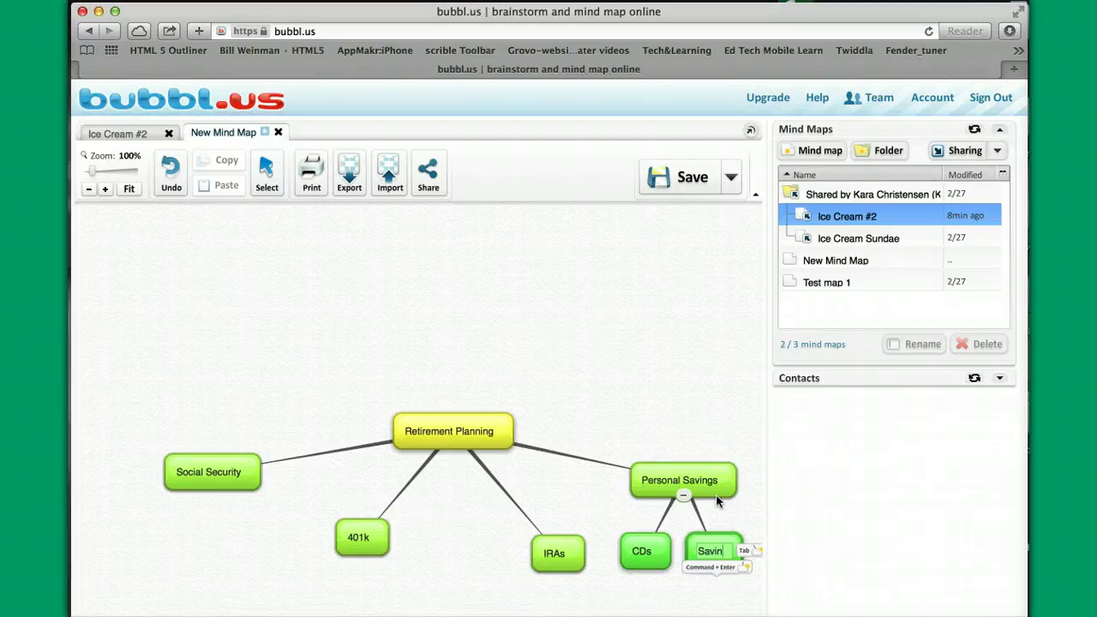
{"action": "type", "text": "gs b"}
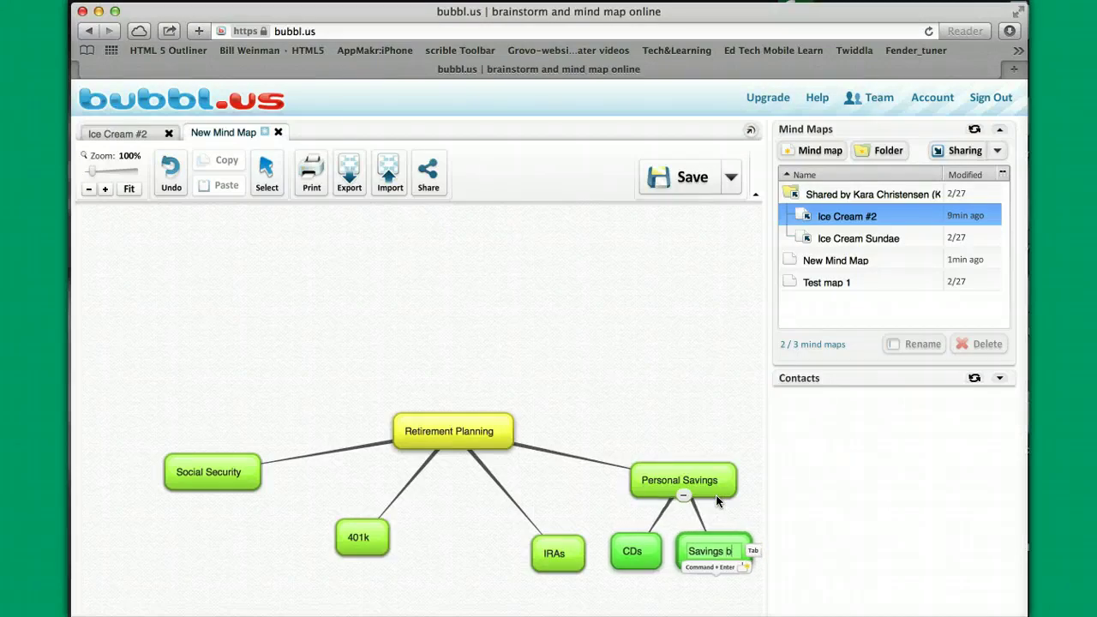
{"action": "type", "text": "onds"}
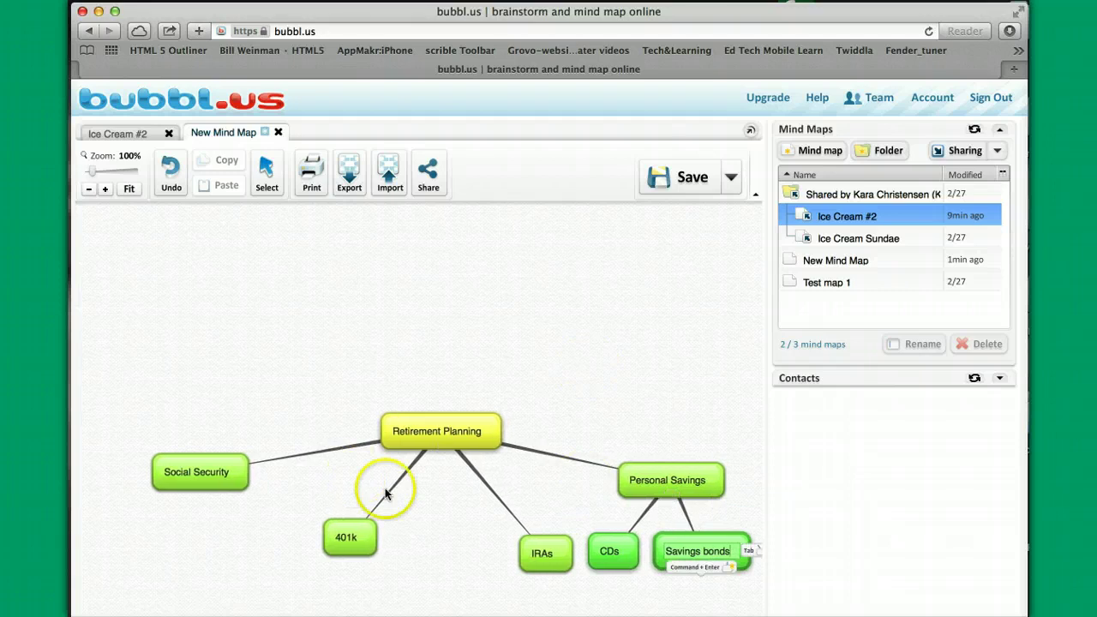
{"action": "left_click", "coordinate": [532, 555]}
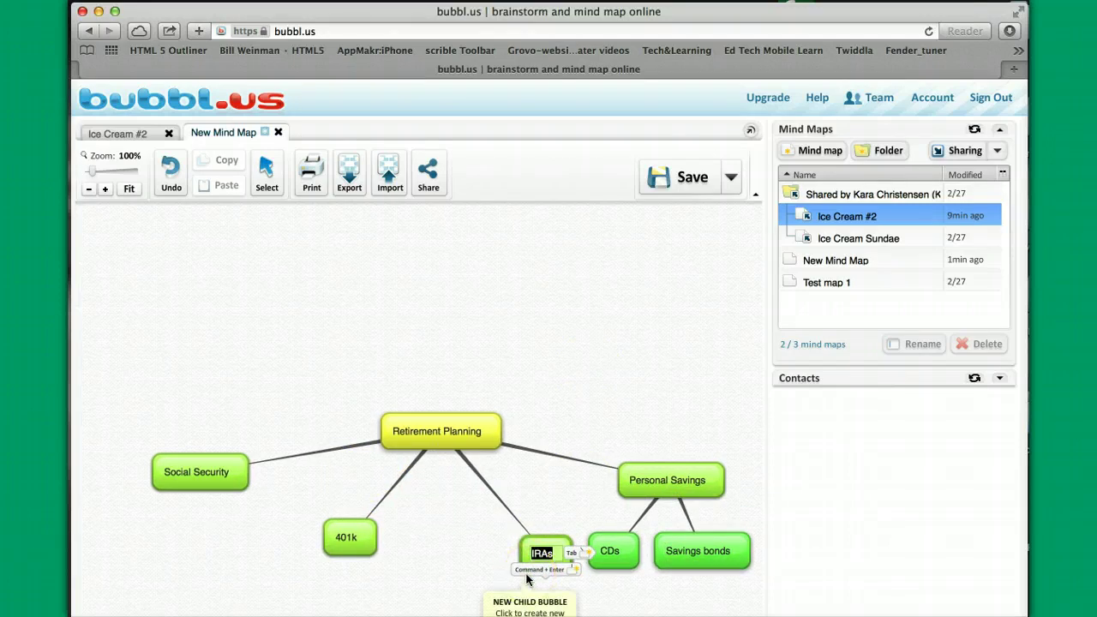
Add 'Roth' and 'Tradiotional' child bubbles under IRAs
{"action": "left_click", "coordinate": [526, 574]}
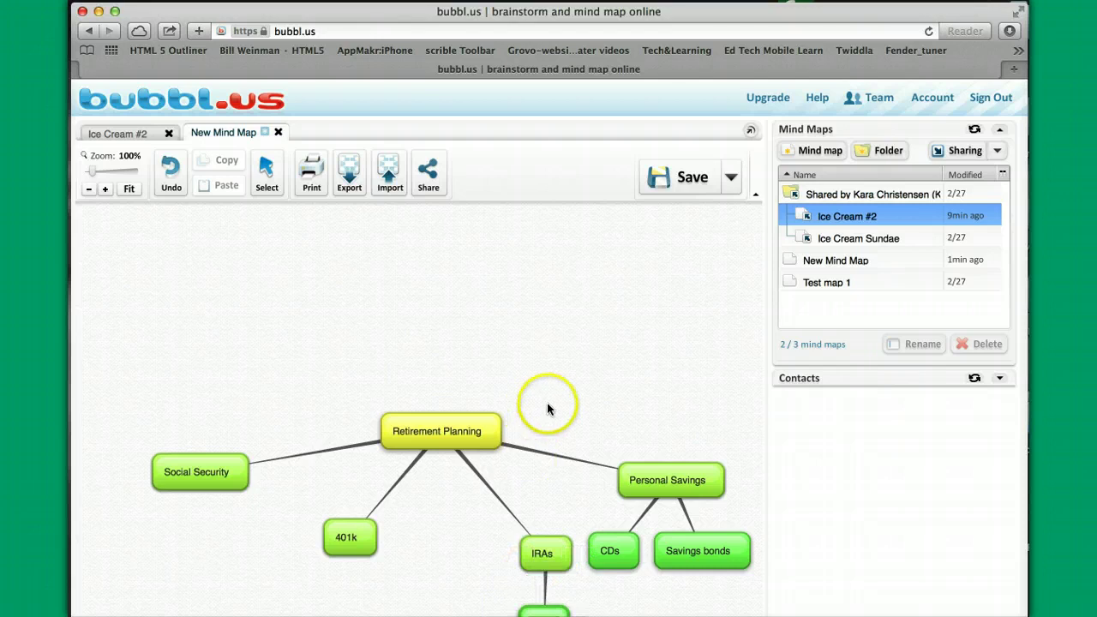
{"action": "left_click_drag", "start_coordinate": [548, 405], "coordinate": [558, 253]}
{"action": "left_click", "coordinate": [557, 462]}
{"action": "left_click", "coordinate": [543, 481]}
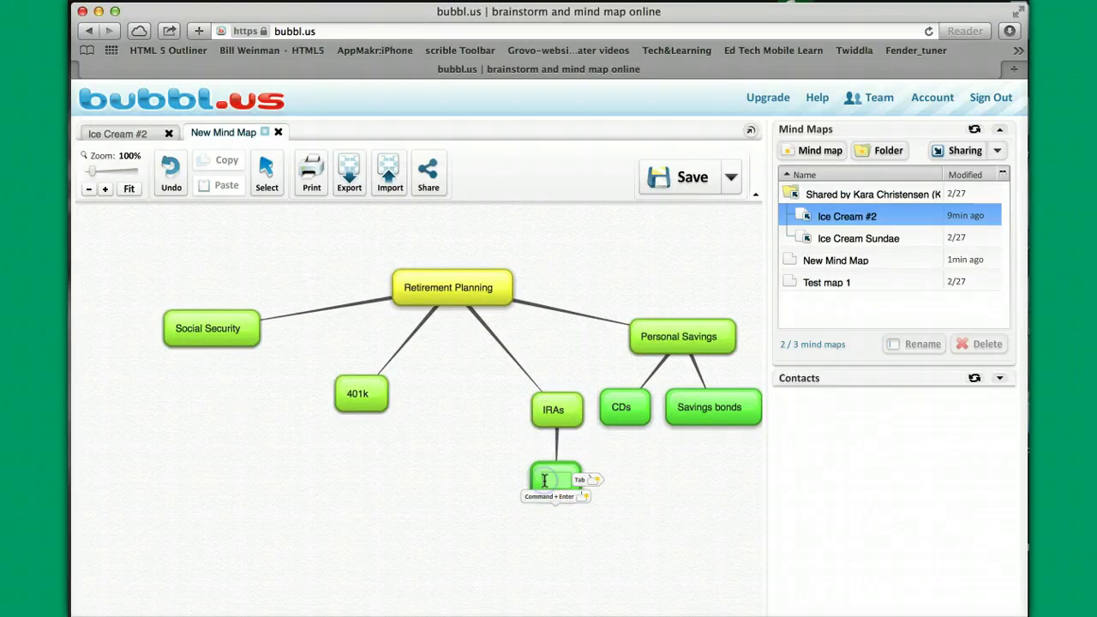
{"action": "type", "text": "Roth"}
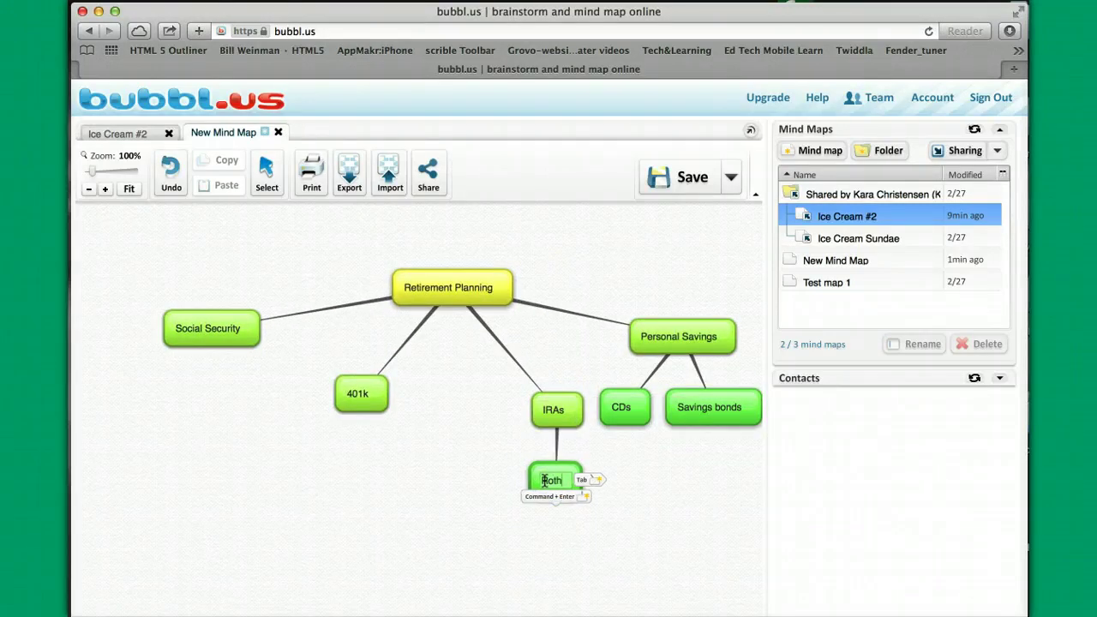
{"action": "left_click", "coordinate": [568, 411]}
{"action": "left_click", "coordinate": [576, 427]}
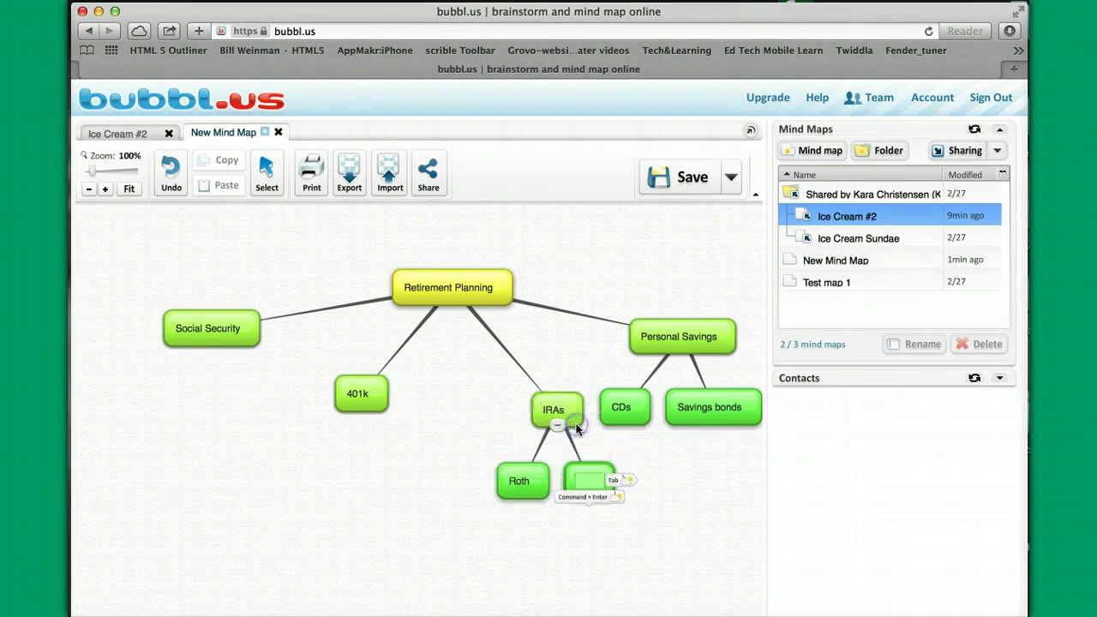
{"action": "type", "text": "Tradiotional"}
{"action": "left_click", "coordinate": [709, 460]}
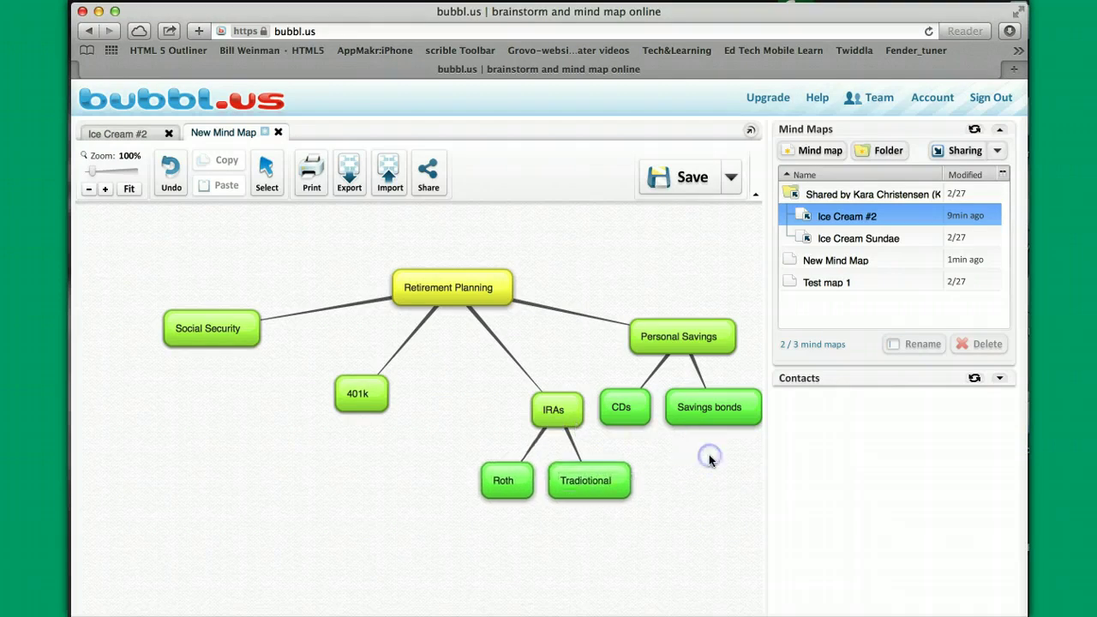
{"action": "mouse_move", "coordinate": [373, 409]}
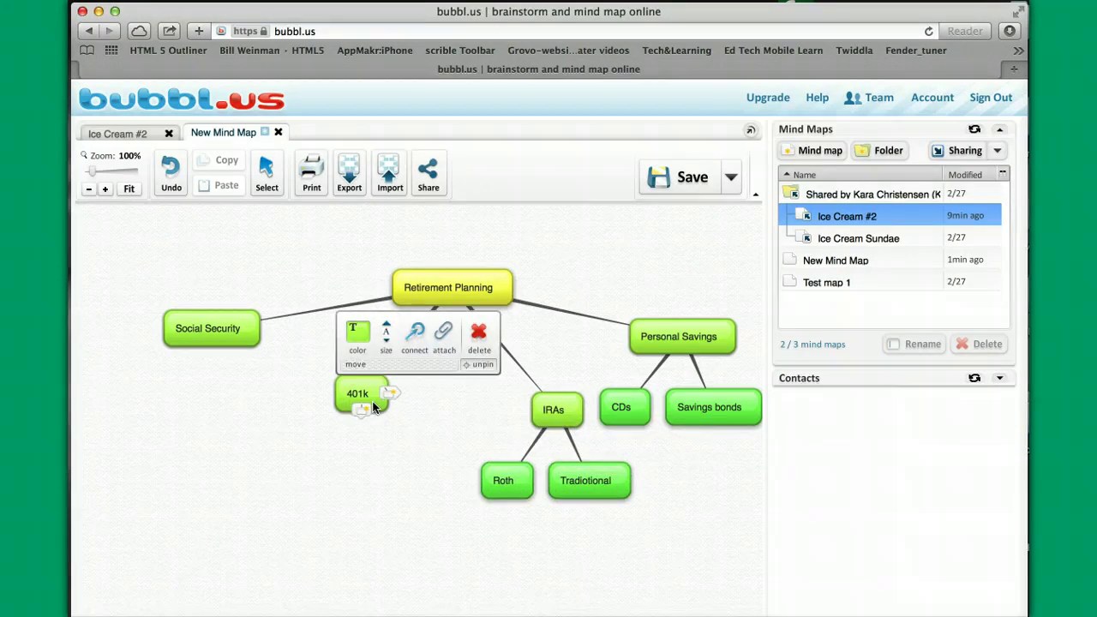
Add a child bubble under 401k and make it blue
{"action": "left_click", "coordinate": [361, 334]}
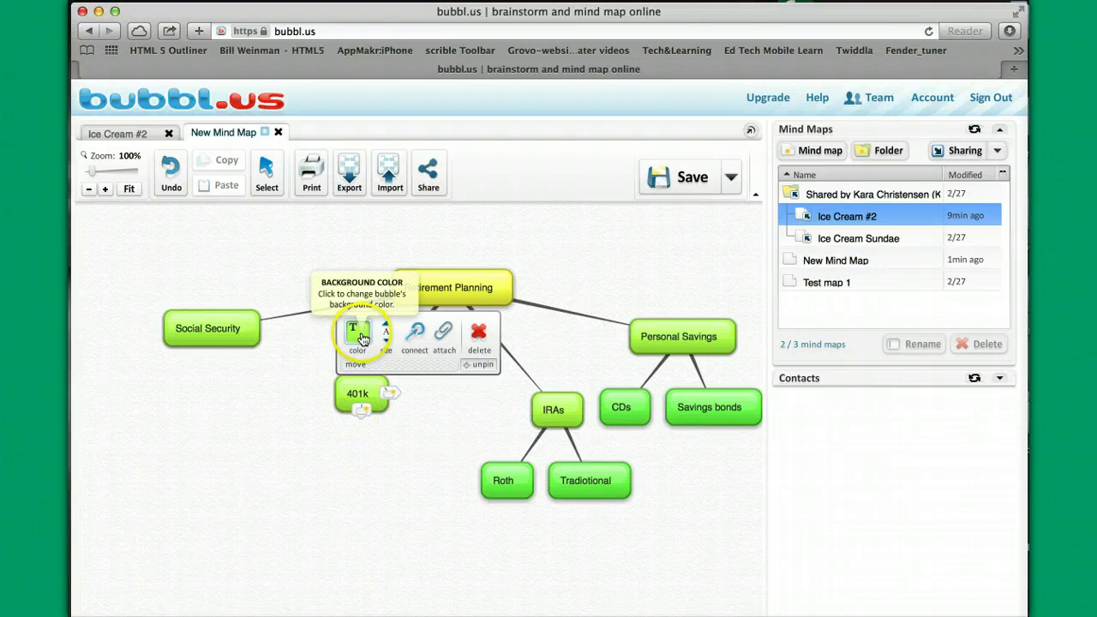
{"action": "left_click", "coordinate": [361, 410]}
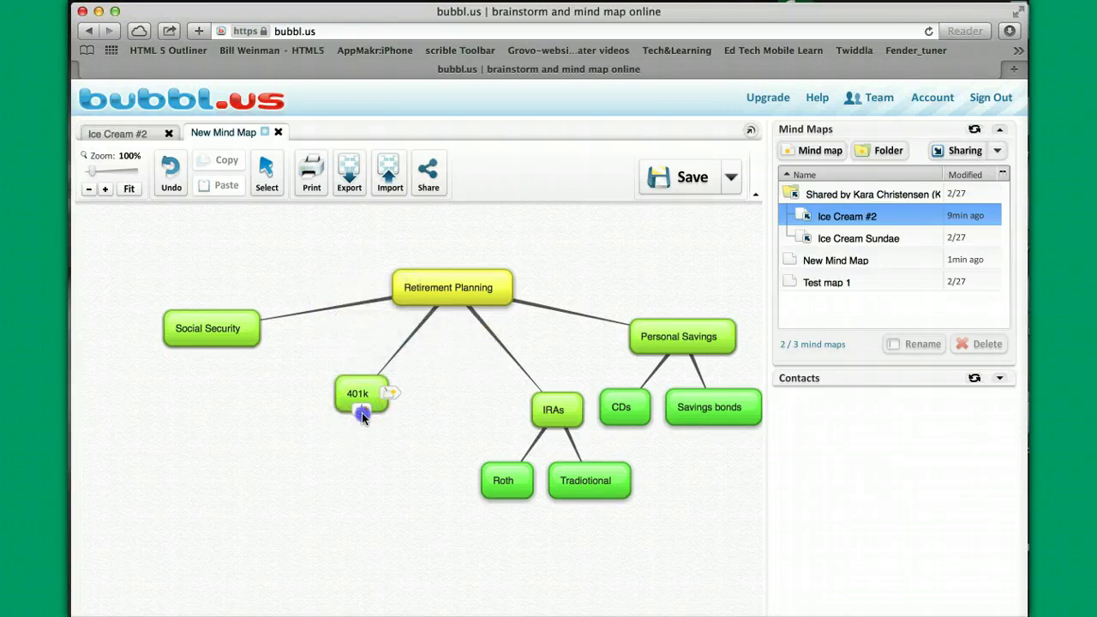
{"action": "left_click", "coordinate": [368, 460]}
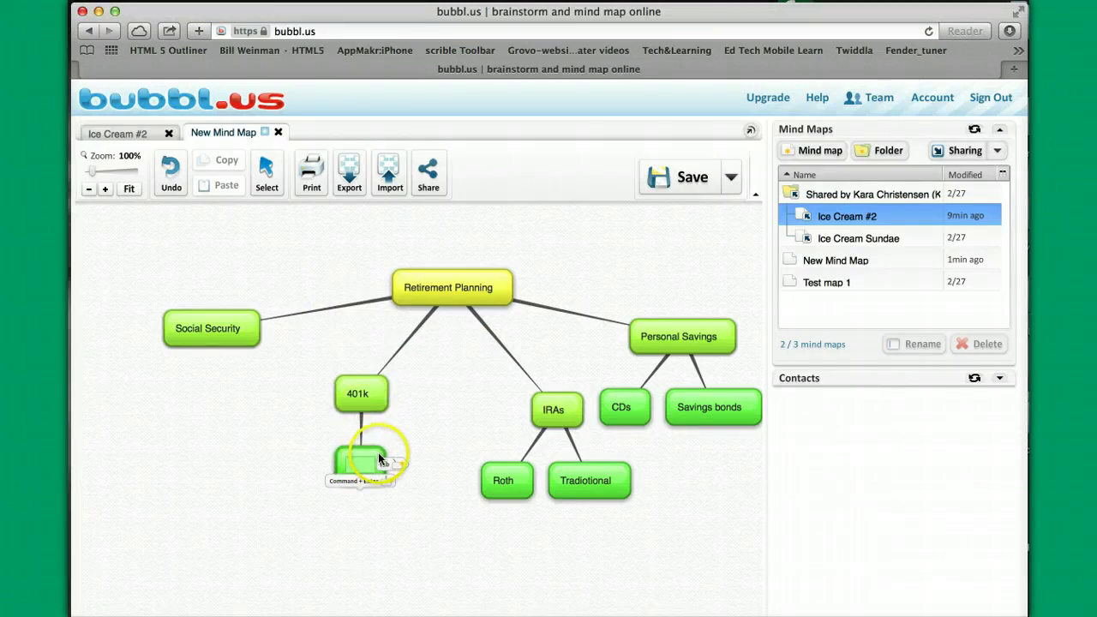
{"action": "left_click", "coordinate": [380, 457]}
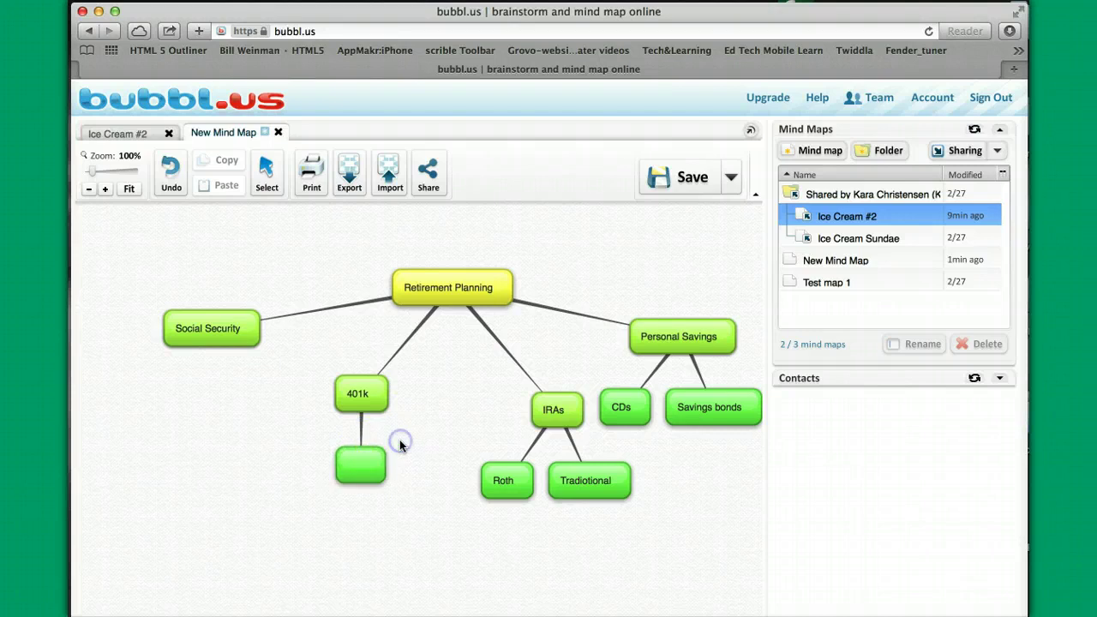
{"action": "mouse_move", "coordinate": [376, 451]}
{"action": "left_click", "coordinate": [366, 412]}
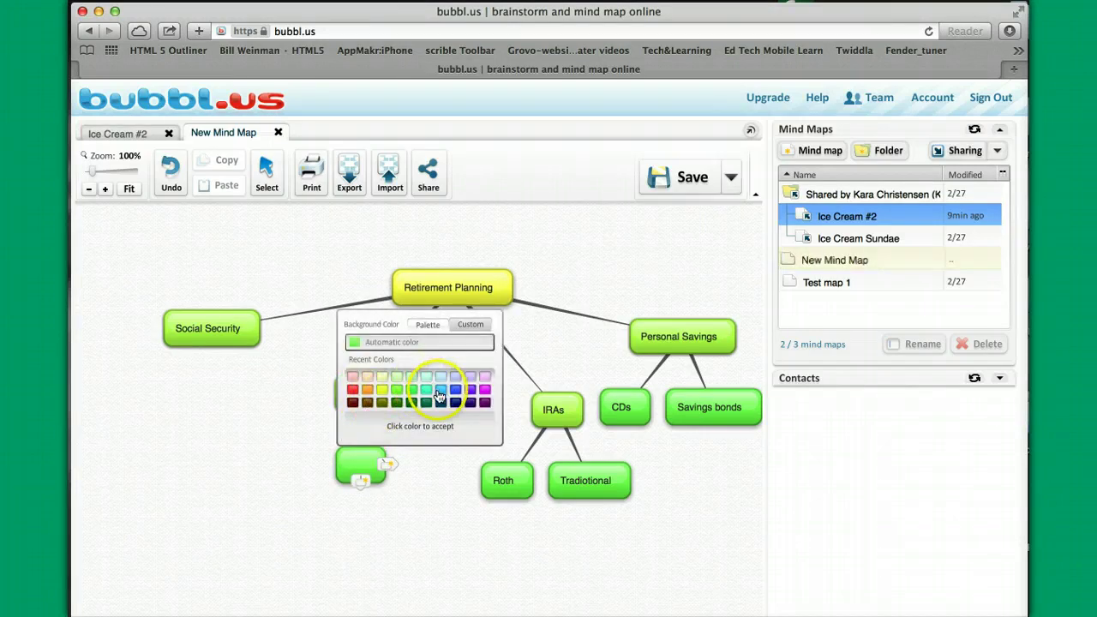
{"action": "left_click", "coordinate": [437, 391]}
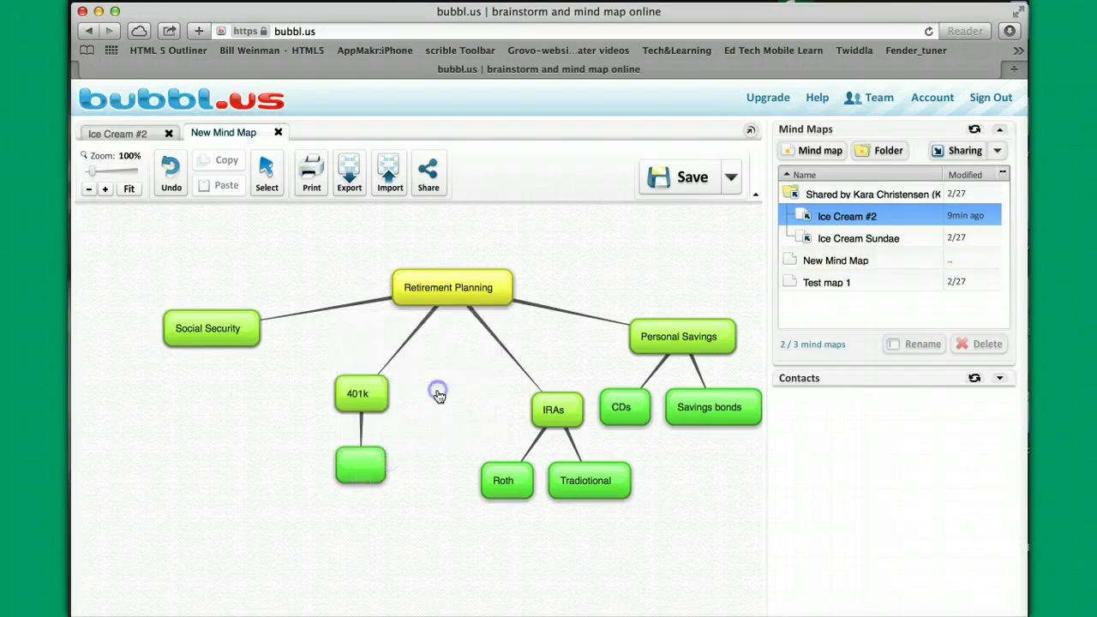
Add a second 401k child and label the two 'Employer portion' and 'My portion'
{"action": "left_click", "coordinate": [380, 399]}
{"action": "key", "text": "Tab"}
{"action": "left_click", "coordinate": [331, 465]}
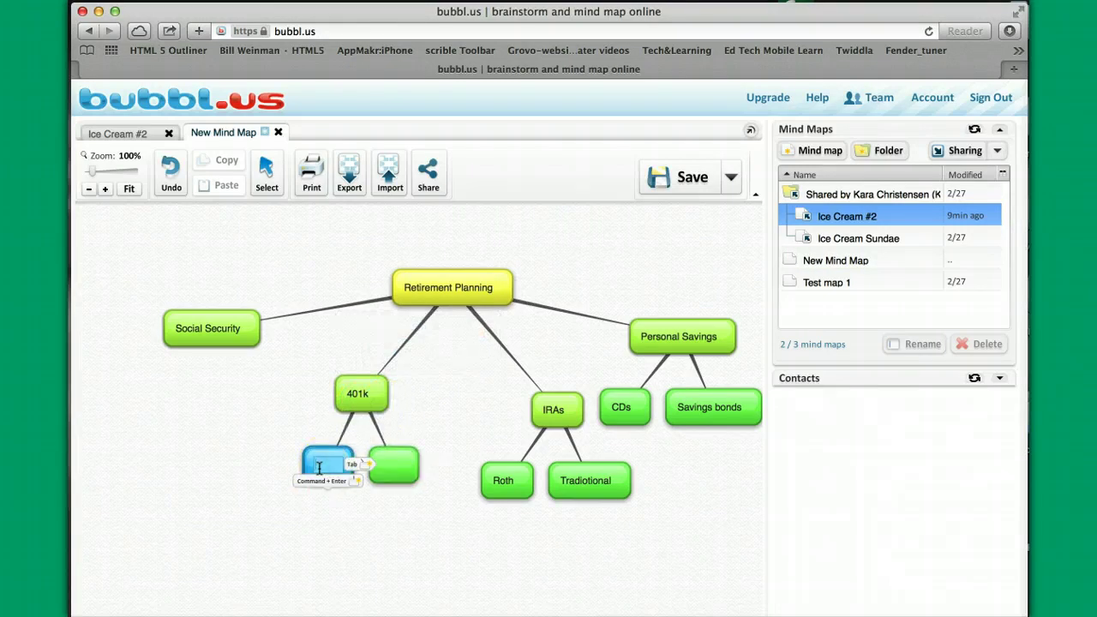
{"action": "type", "text": "Employer"}
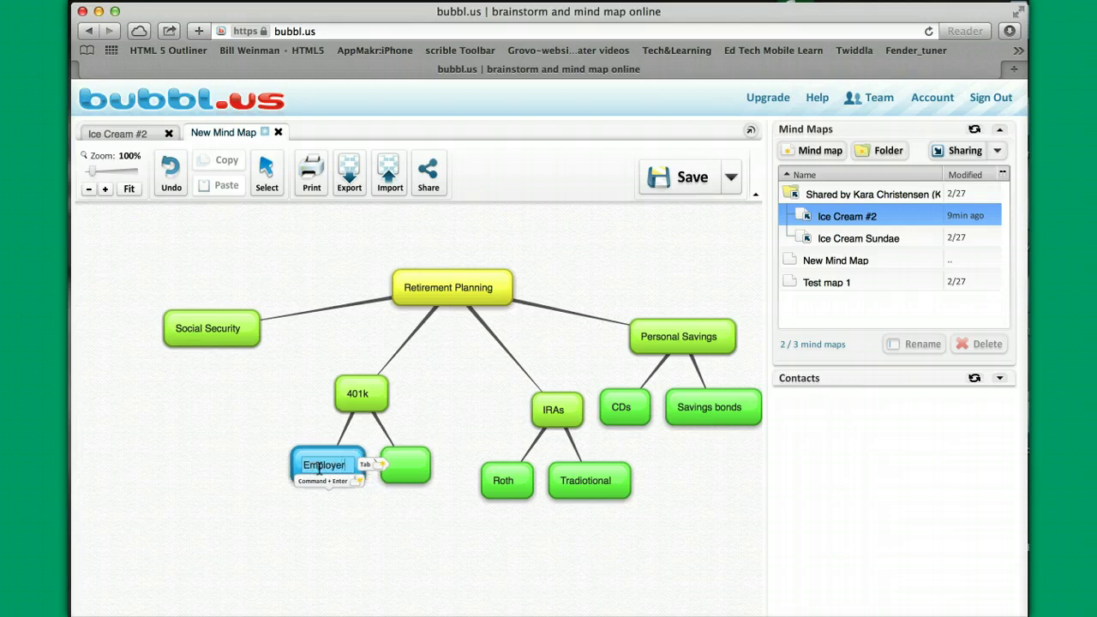
{"action": "type", "text": " portion"}
{"action": "left_click", "coordinate": [351, 467]}
{"action": "left_click", "coordinate": [423, 471]}
{"action": "type", "text": "My portion"}
{"action": "left_click", "coordinate": [433, 553]}
Change the My portion bubble's background to the purple swatch
{"action": "left_click", "coordinate": [467, 438]}
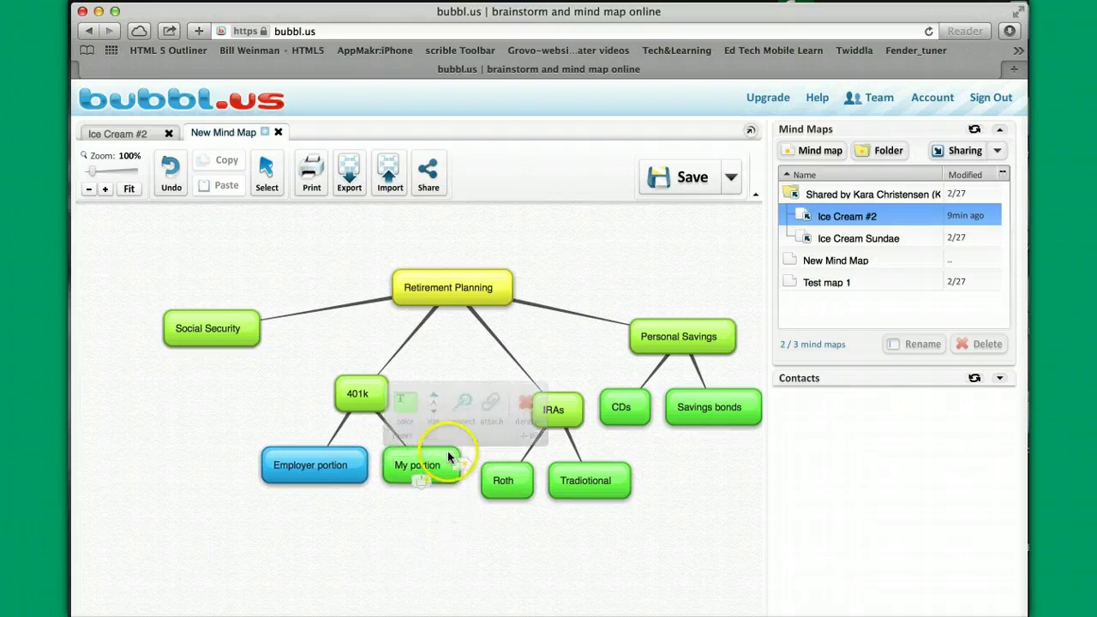
{"action": "left_click", "coordinate": [447, 461]}
{"action": "left_click", "coordinate": [459, 435]}
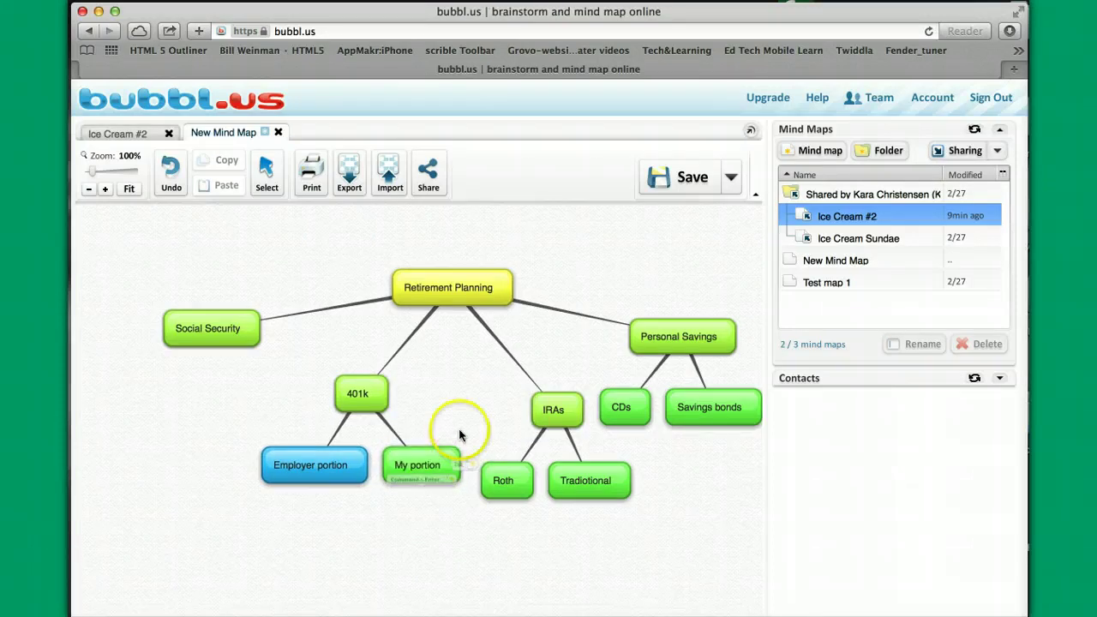
{"action": "mouse_move", "coordinate": [435, 454]}
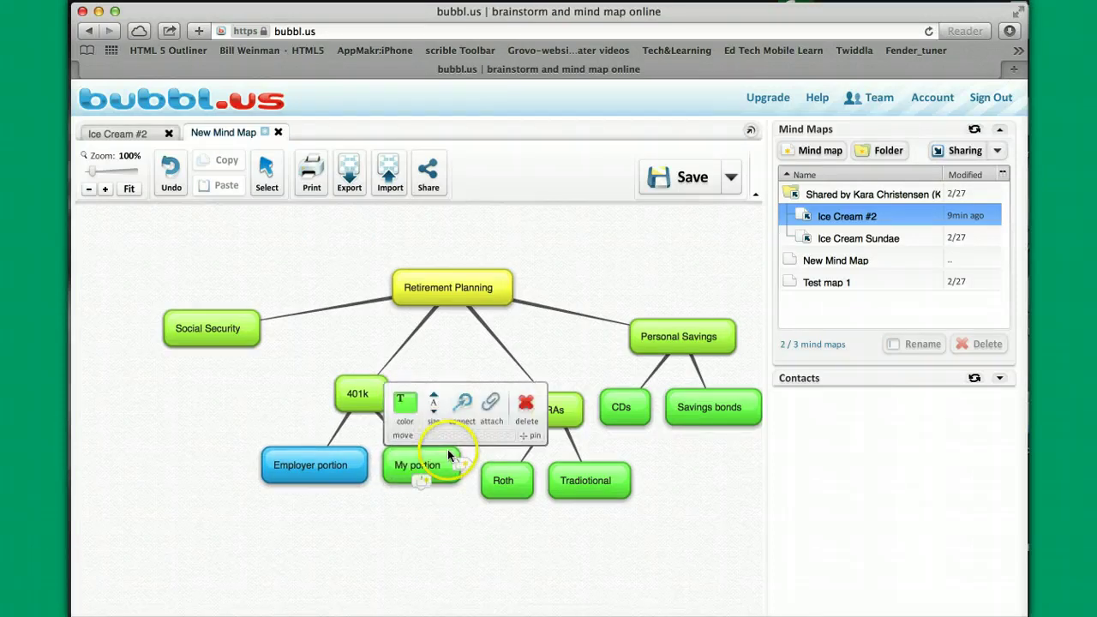
{"action": "left_click", "coordinate": [411, 408]}
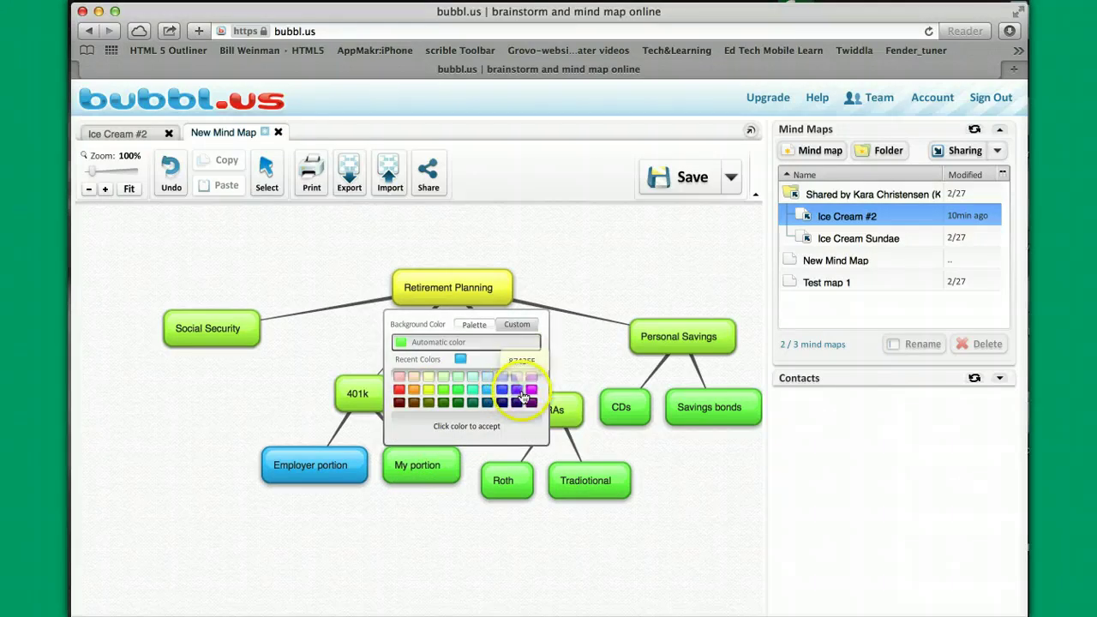
{"action": "left_click", "coordinate": [520, 393]}
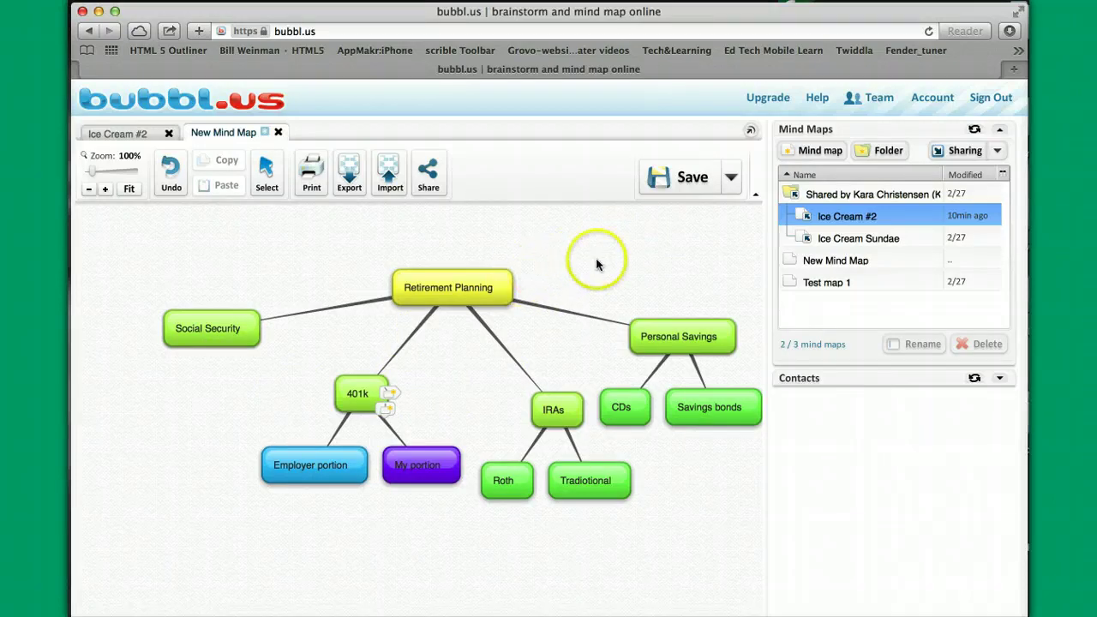
{"action": "left_click", "coordinate": [499, 281]}
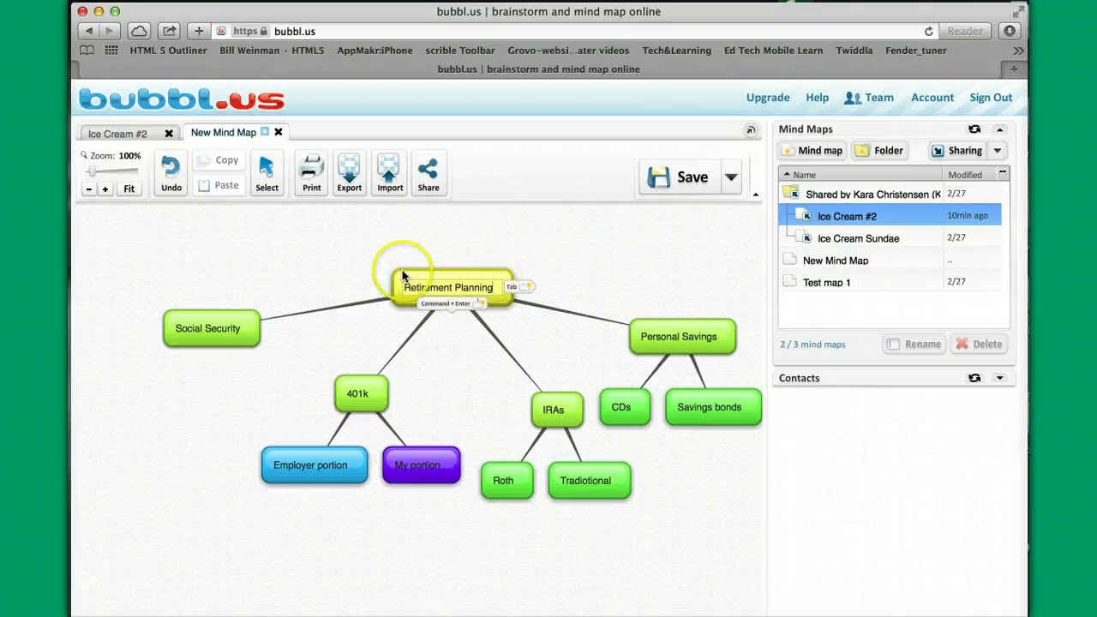
Add an empty child to Retirement Planning and drag it between 401k and IRAs
{"action": "left_click", "coordinate": [244, 317]}
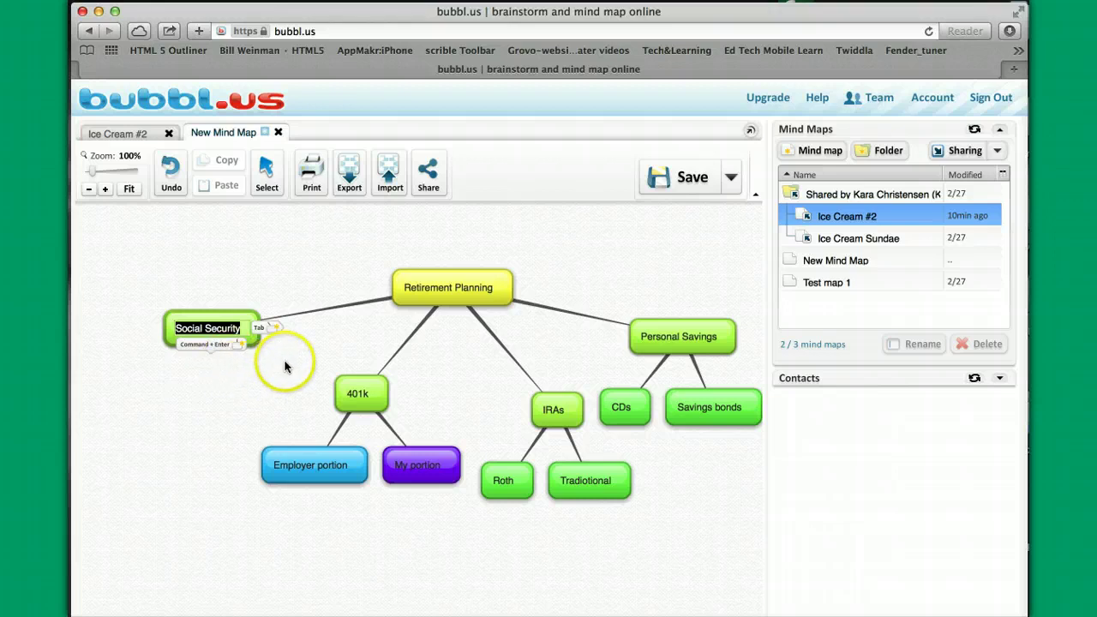
{"action": "left_click", "coordinate": [499, 284]}
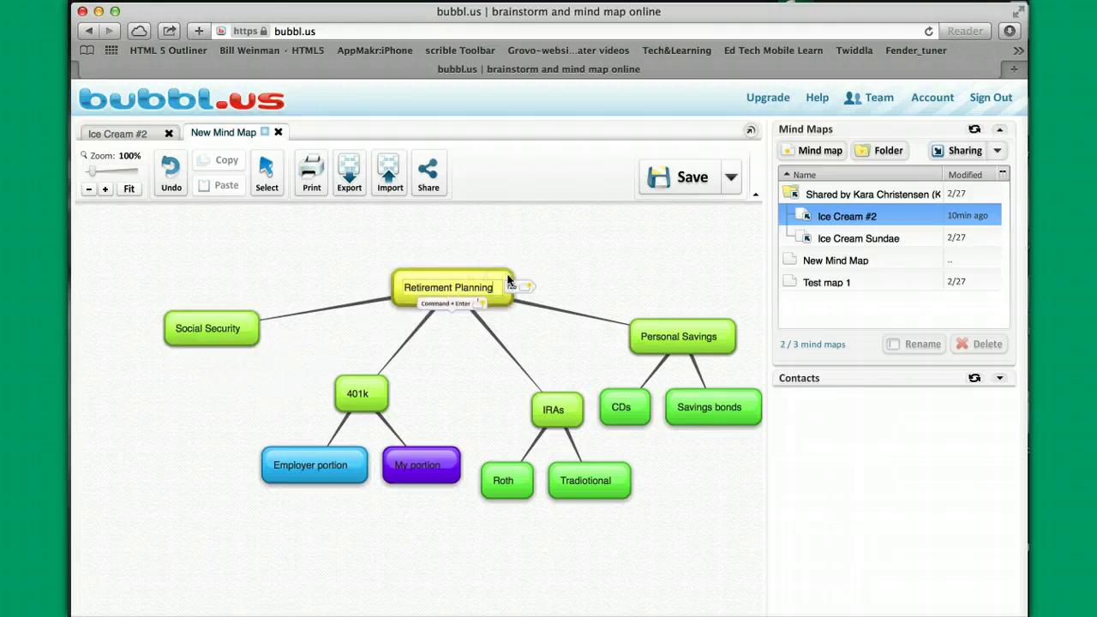
{"action": "key", "text": "Tab"}
{"action": "left_click", "coordinate": [574, 281]}
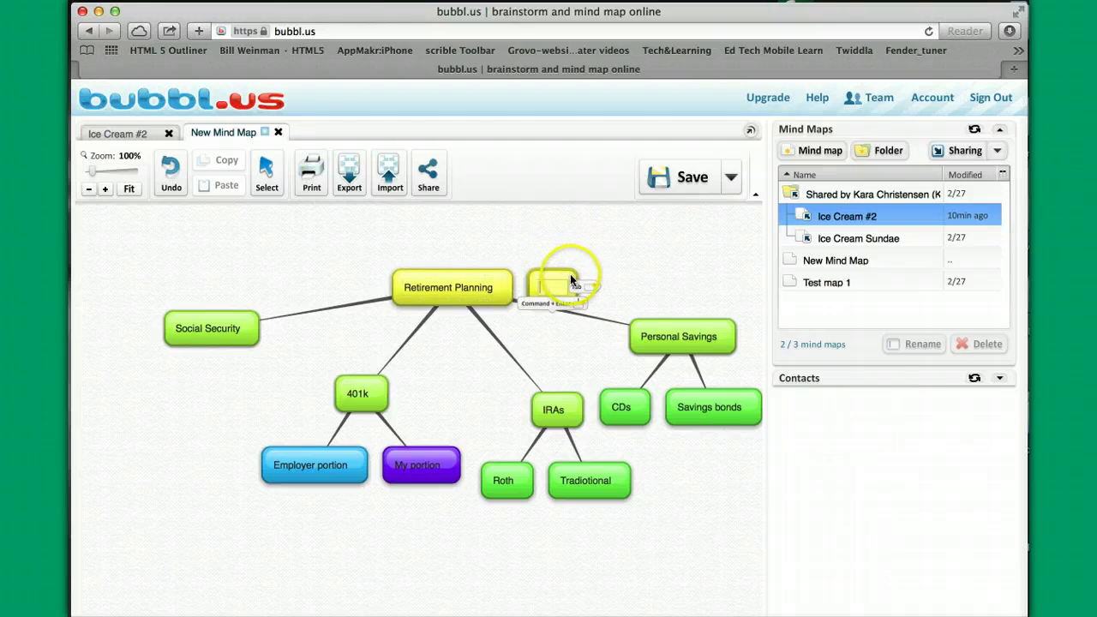
{"action": "left_click_drag", "start_coordinate": [563, 272], "coordinate": [459, 347]}
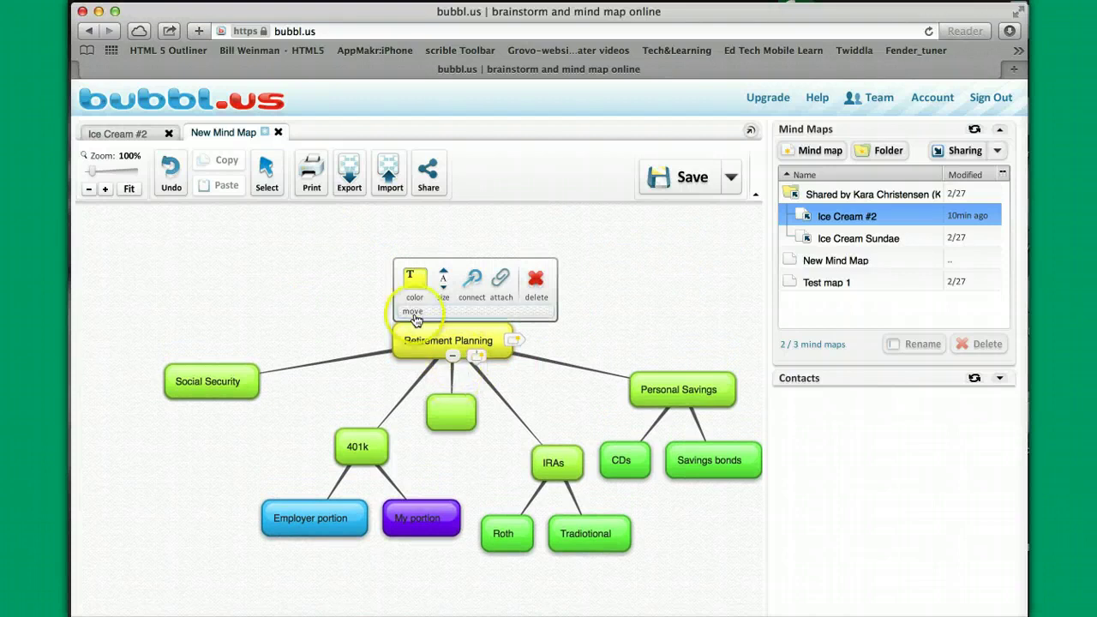
{"action": "left_click", "coordinate": [455, 406]}
{"action": "left_click", "coordinate": [617, 267]}
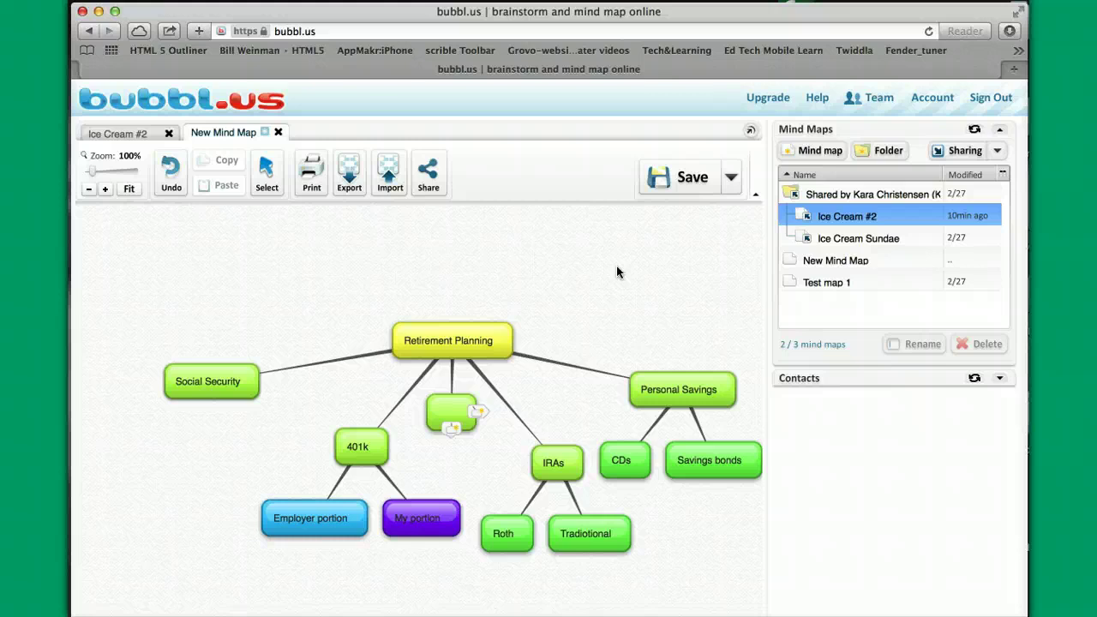
Type 'inheritance' into the empty child bubble and commit the label
{"action": "left_click", "coordinate": [448, 414]}
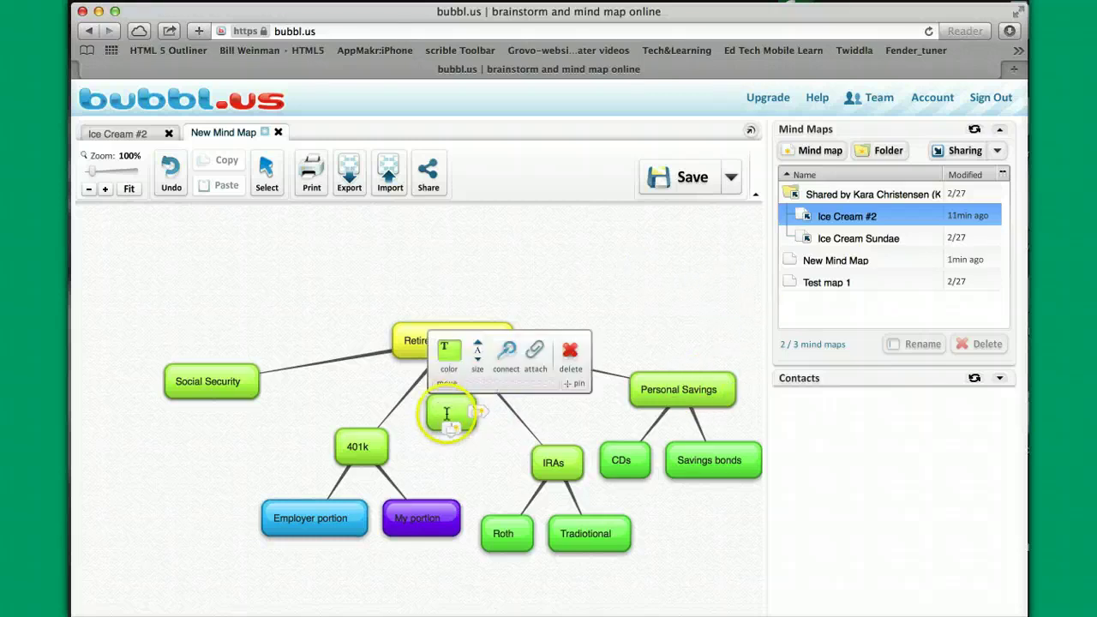
{"action": "left_click", "coordinate": [447, 414]}
{"action": "type", "text": "Pe"}
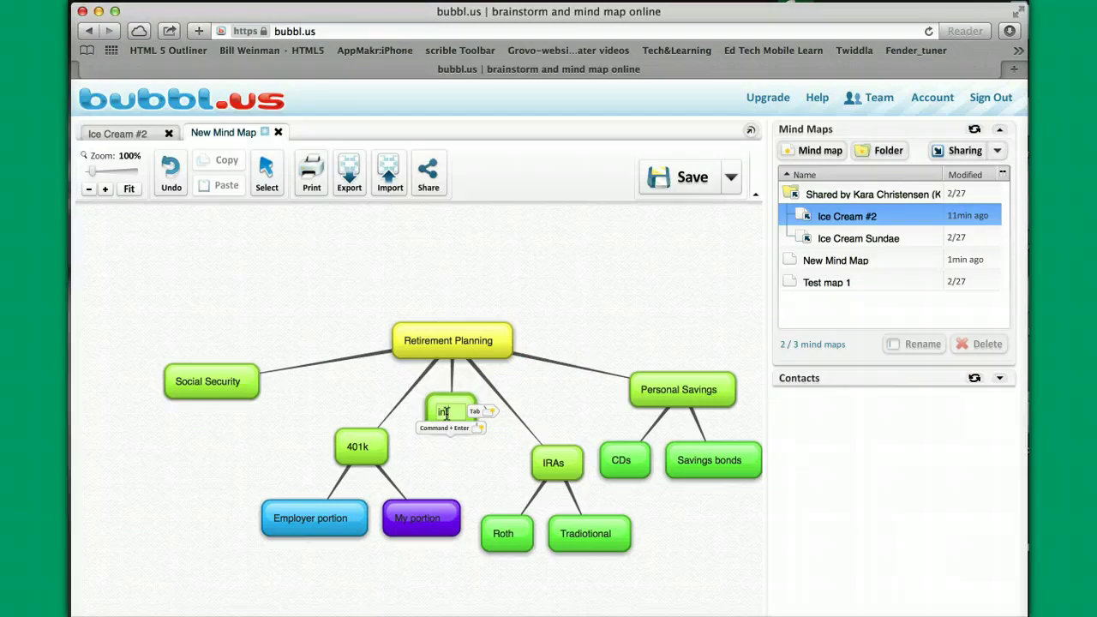
{"action": "type", "text": "herit"}
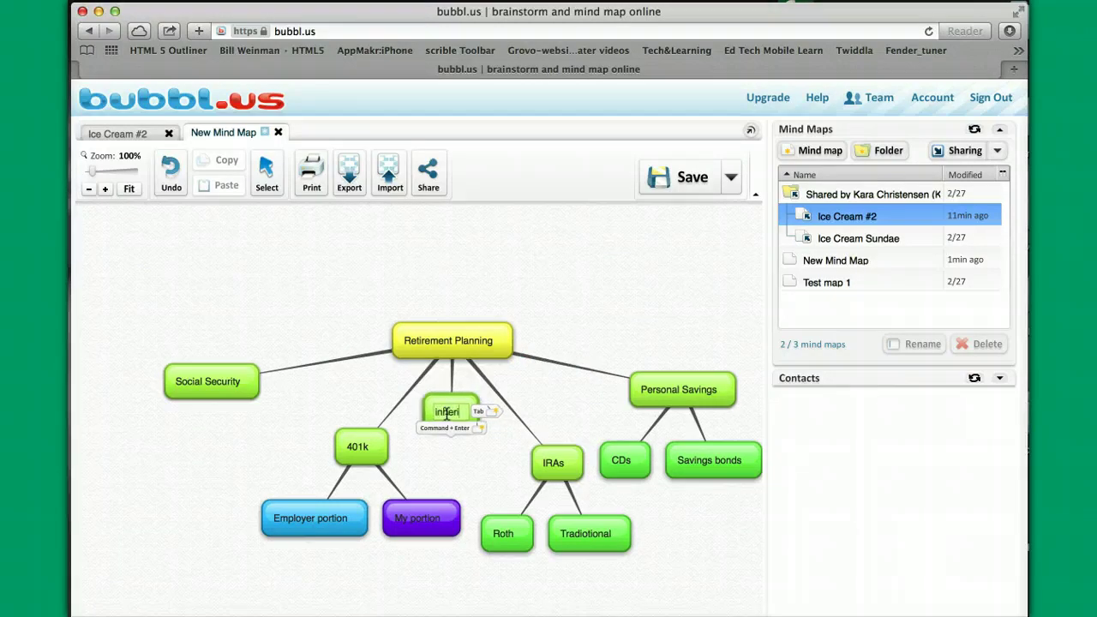
{"action": "type", "text": "ance"}
{"action": "left_click", "coordinate": [616, 320]}
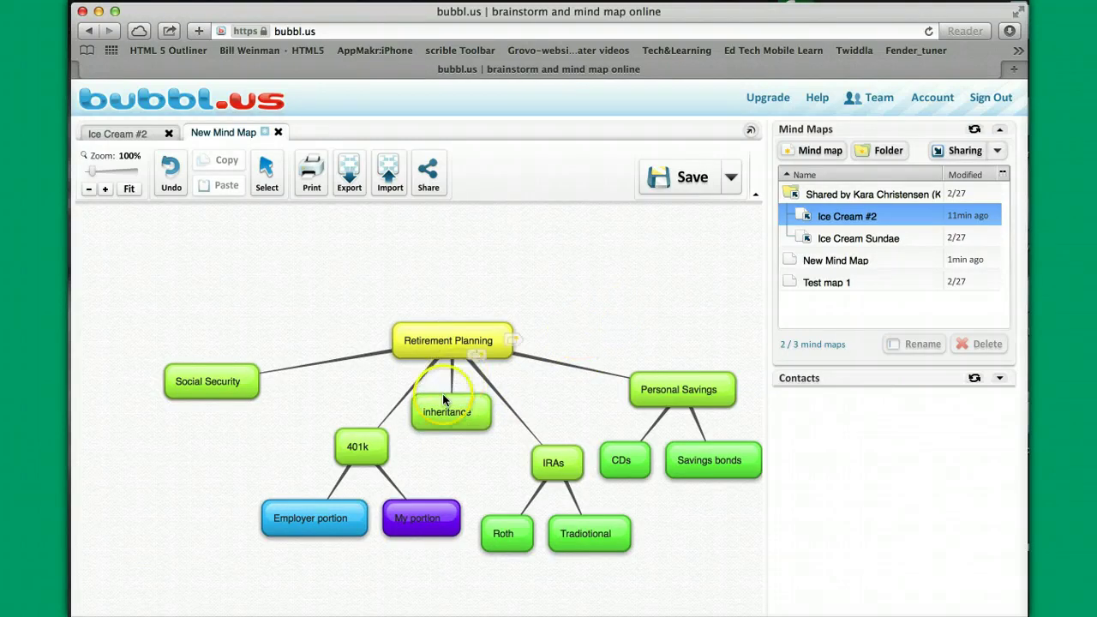
{"action": "left_click", "coordinate": [469, 411]}
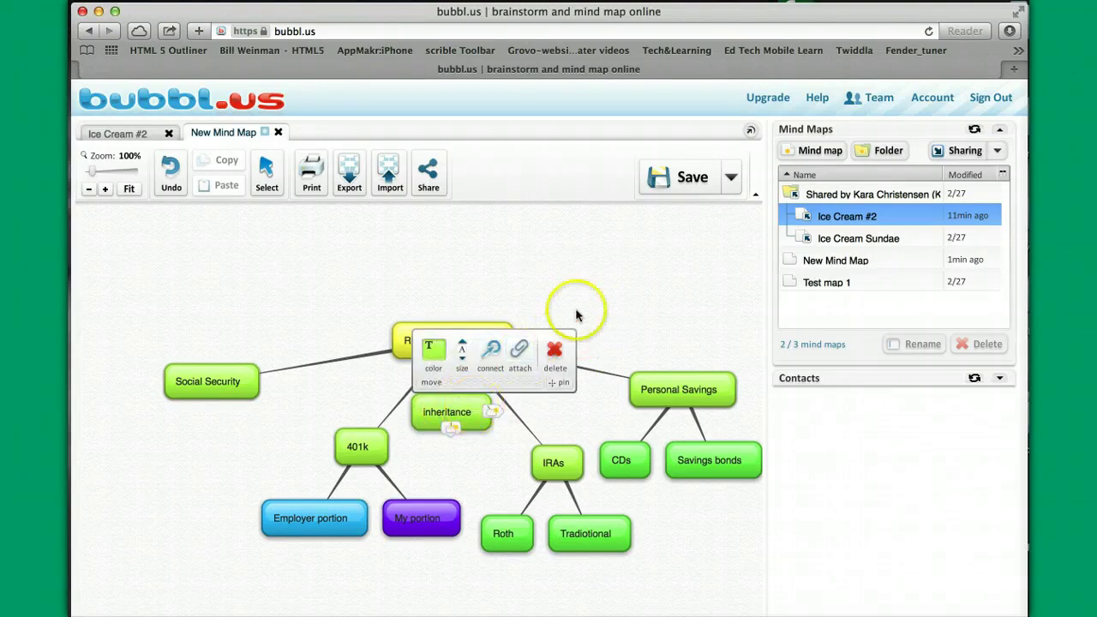
{"action": "left_click", "coordinate": [645, 282]}
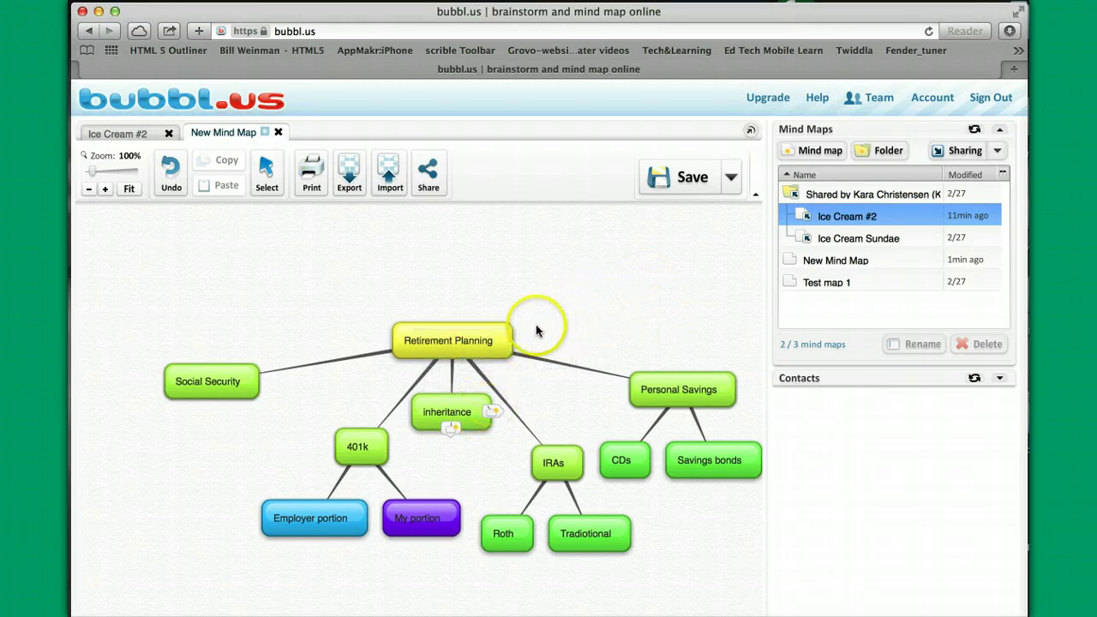
Add a new empty child bubble to Retirement Planning and drag it away to detach it
{"action": "double_click", "coordinate": [487, 334]}
{"action": "left_click", "coordinate": [504, 330]}
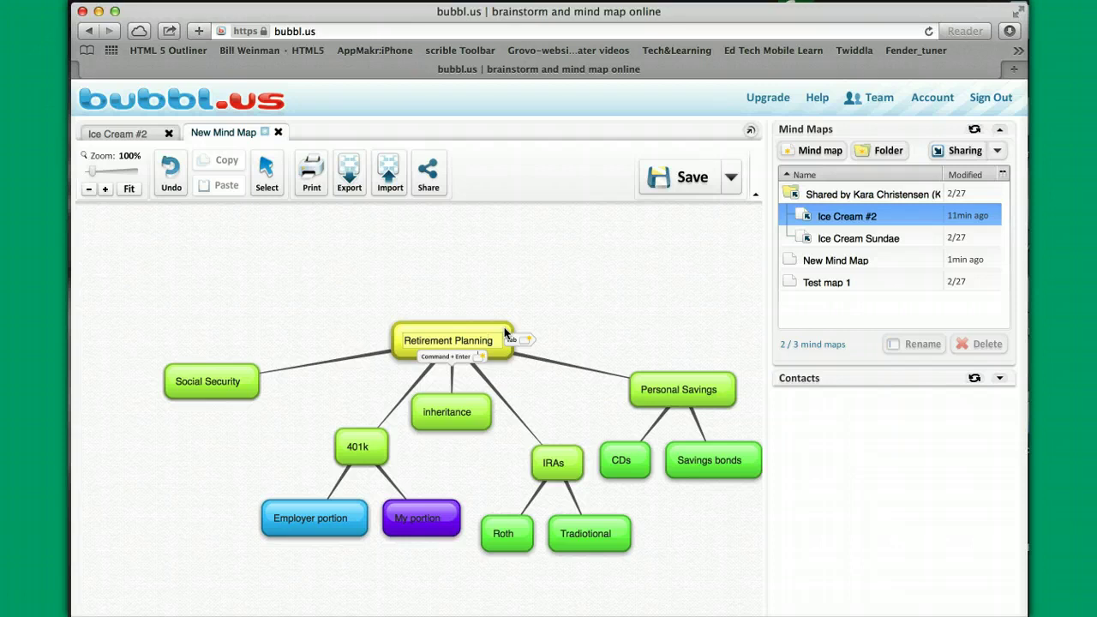
{"action": "key", "text": "Tab"}
{"action": "left_click", "coordinate": [576, 324]}
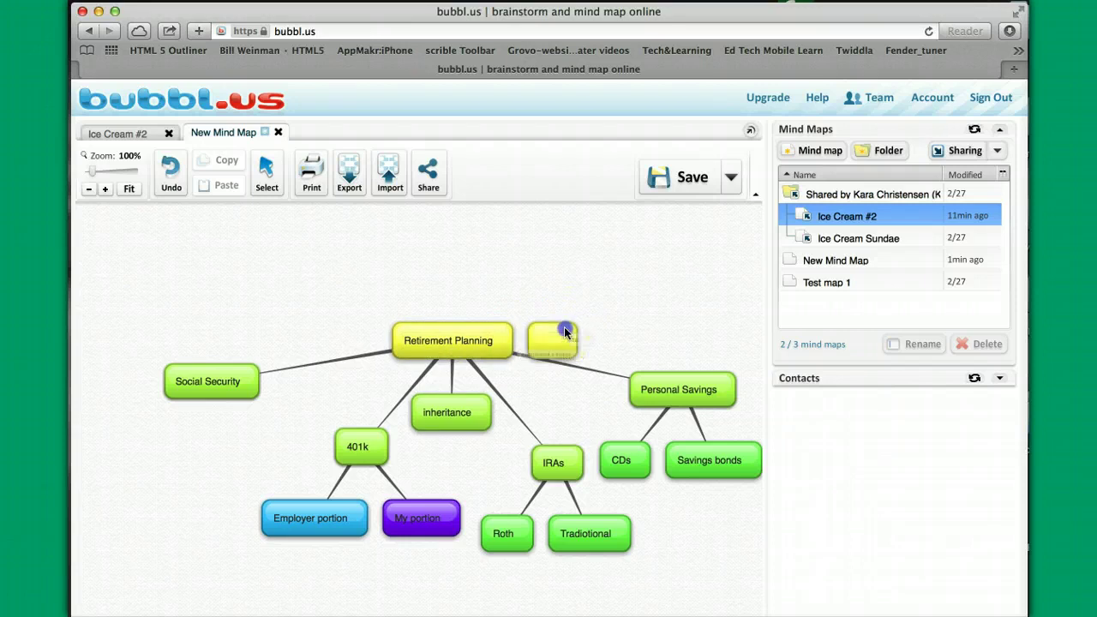
{"action": "left_click_drag", "start_coordinate": [571, 325], "coordinate": [656, 296]}
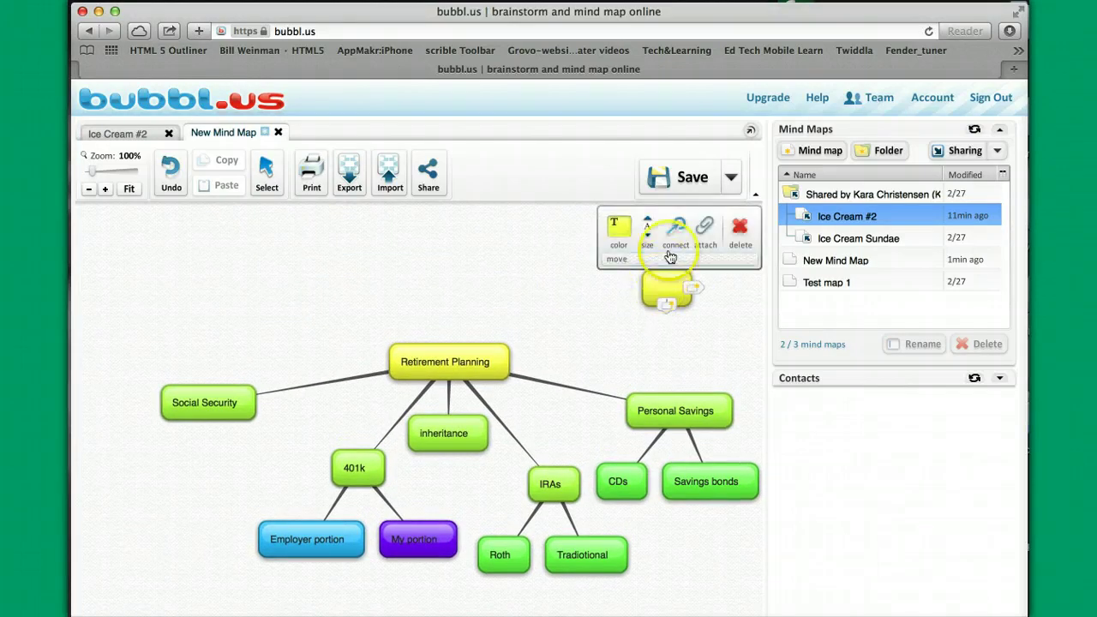
Position the unattached yellow bubble slightly higher, above and right of Retirement Planning
{"action": "left_click_drag", "start_coordinate": [674, 238], "coordinate": [651, 298]}
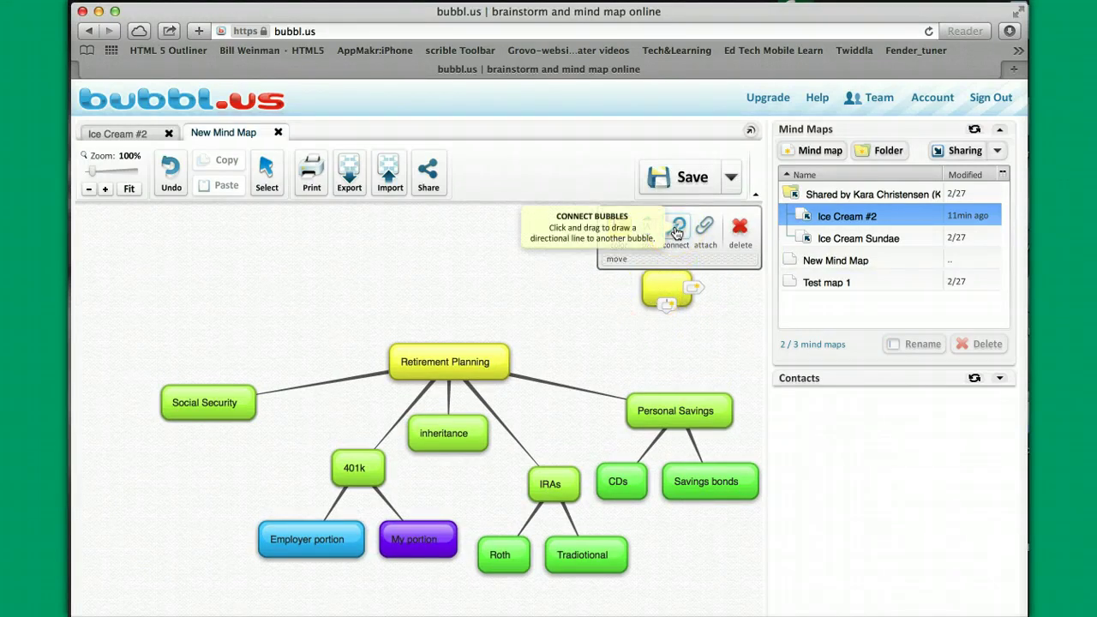
{"action": "left_click", "coordinate": [651, 287]}
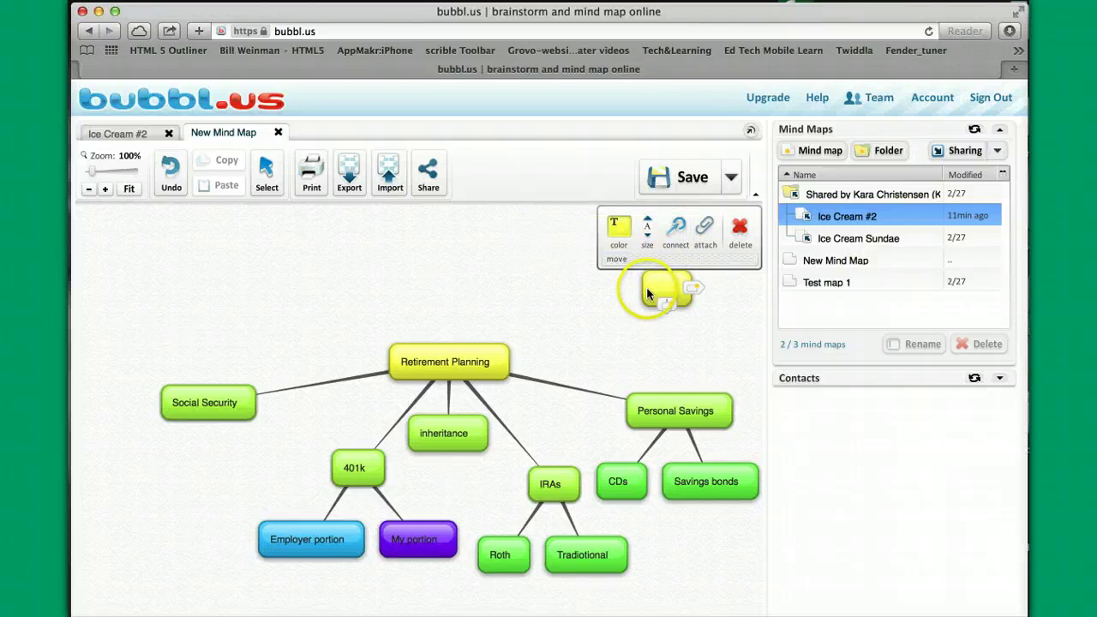
{"action": "left_click_drag", "start_coordinate": [648, 298], "coordinate": [638, 280]}
{"action": "left_click", "coordinate": [650, 250]}
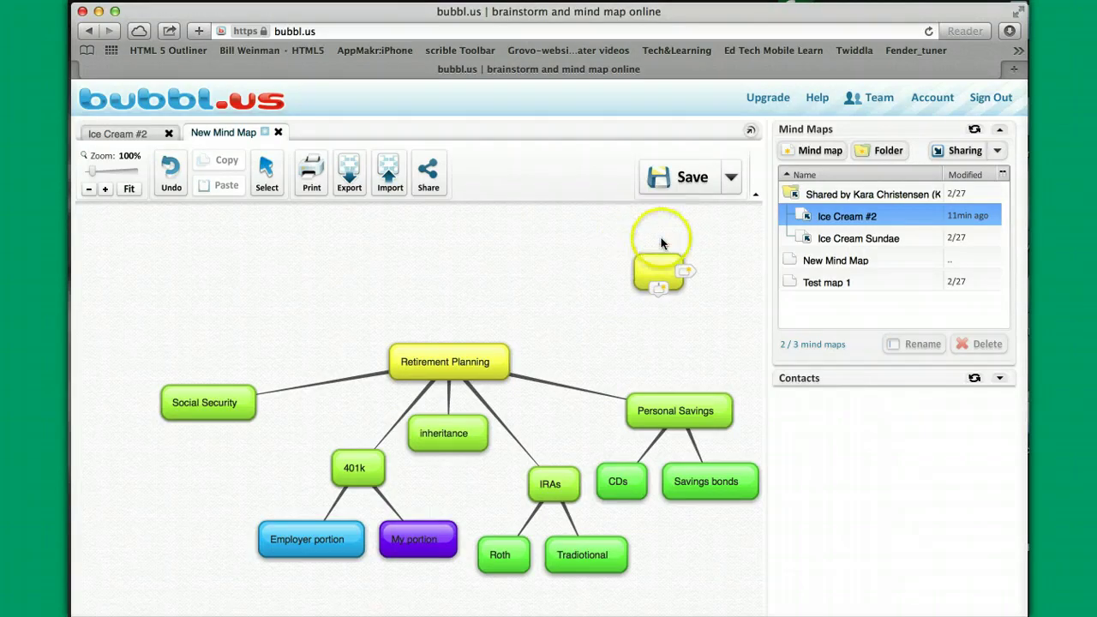
{"action": "left_click", "coordinate": [660, 270]}
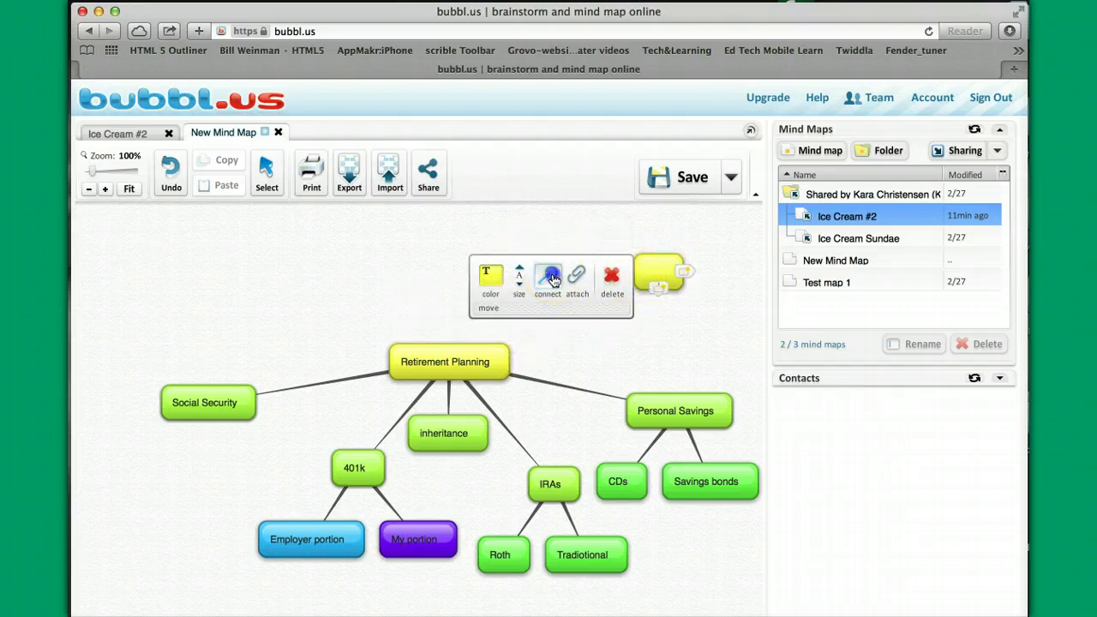
Drag a connecting arrow from the empty yellow bubble onto Retirement Planning
{"action": "left_click_drag", "start_coordinate": [553, 279], "coordinate": [498, 358]}
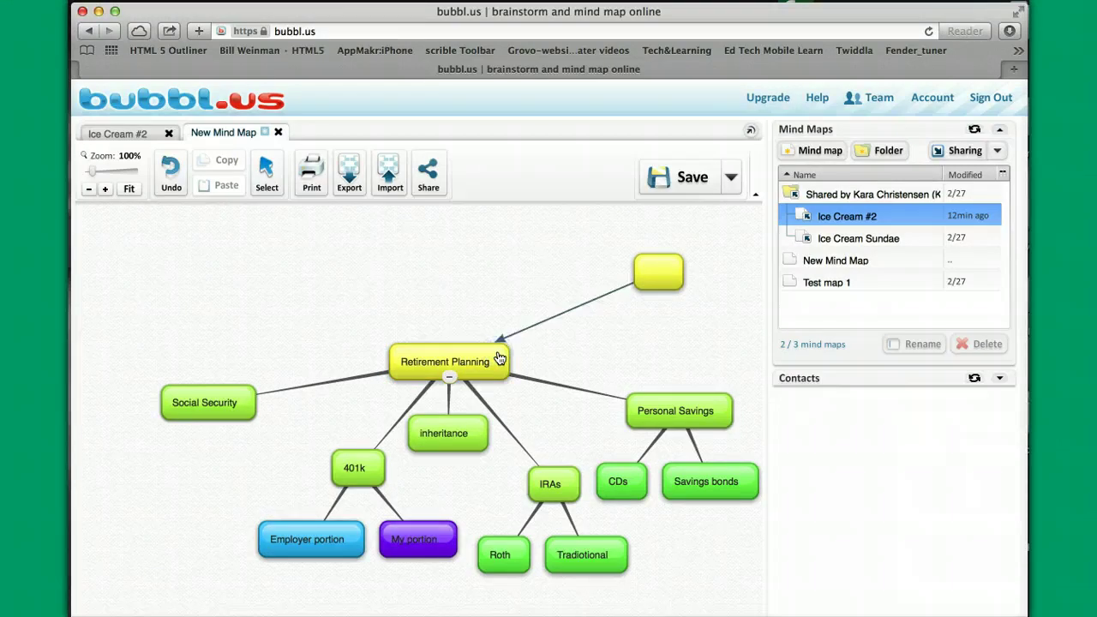
{"action": "left_click_drag", "start_coordinate": [519, 245], "coordinate": [557, 264]}
{"action": "left_click", "coordinate": [610, 347]}
{"action": "left_click", "coordinate": [583, 362]}
{"action": "left_click", "coordinate": [591, 354]}
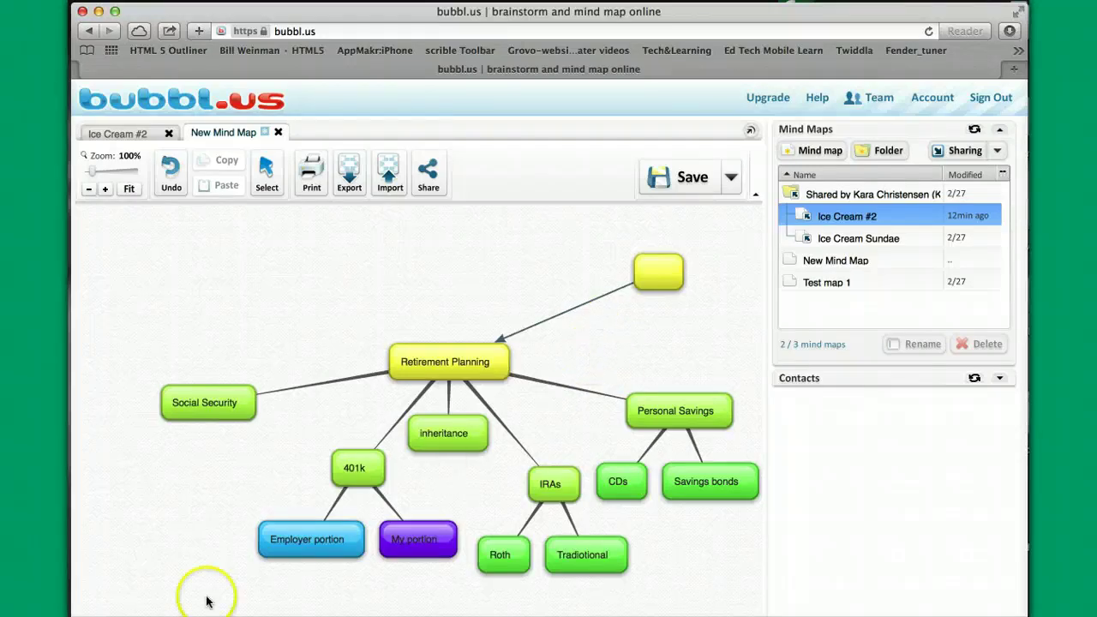
{"action": "mouse_move", "coordinate": [311, 554]}
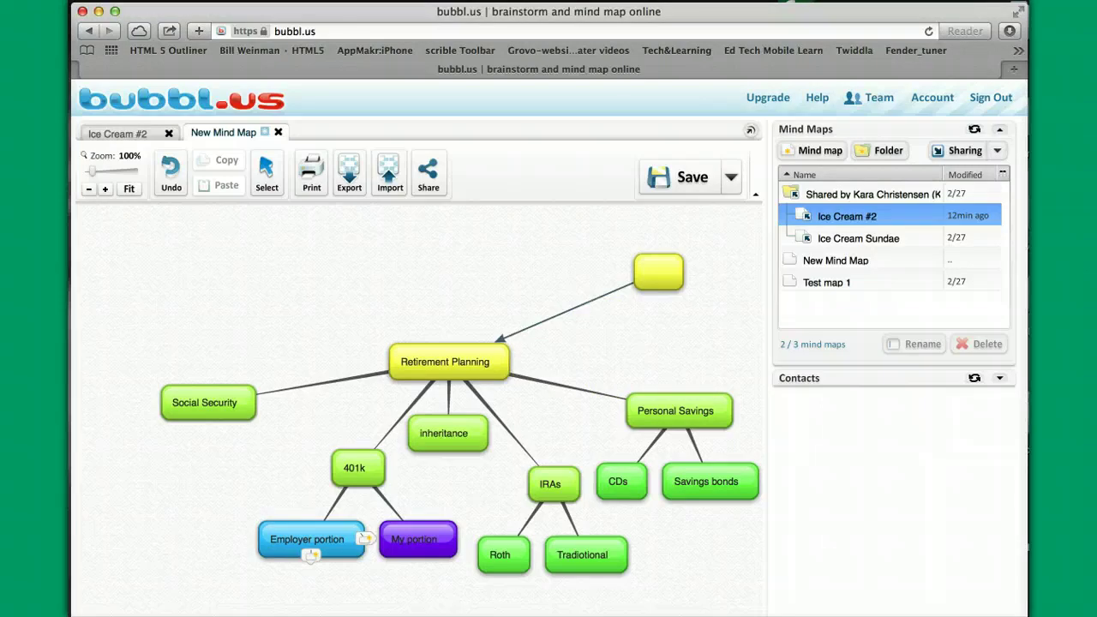